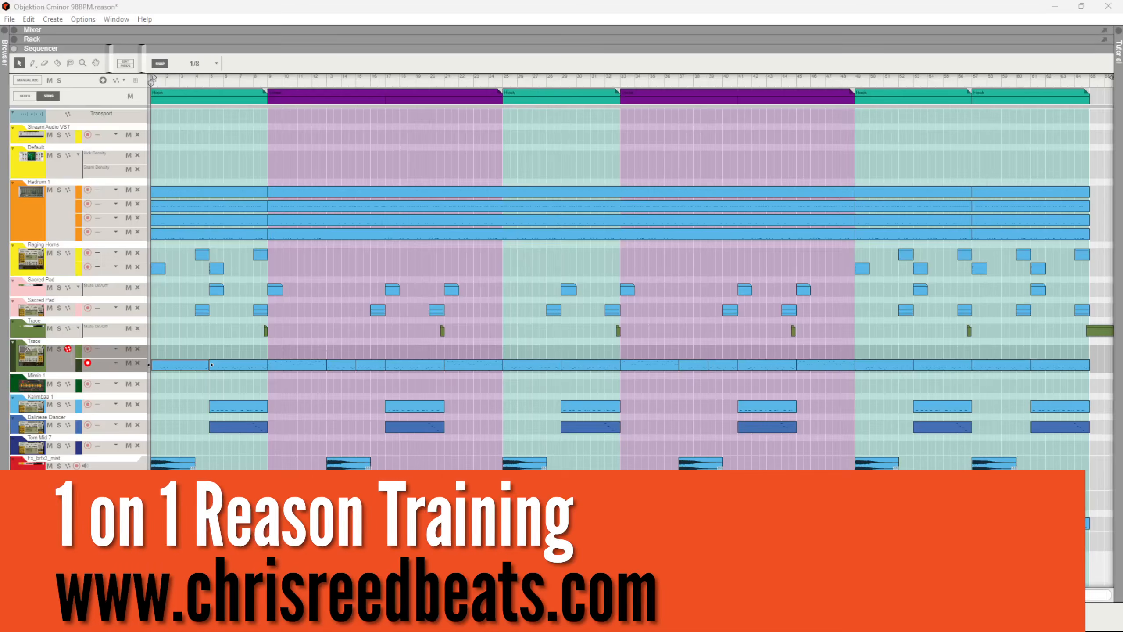
- Play the full arrangement from the start through the first hook and stop
left_click(493, 288)
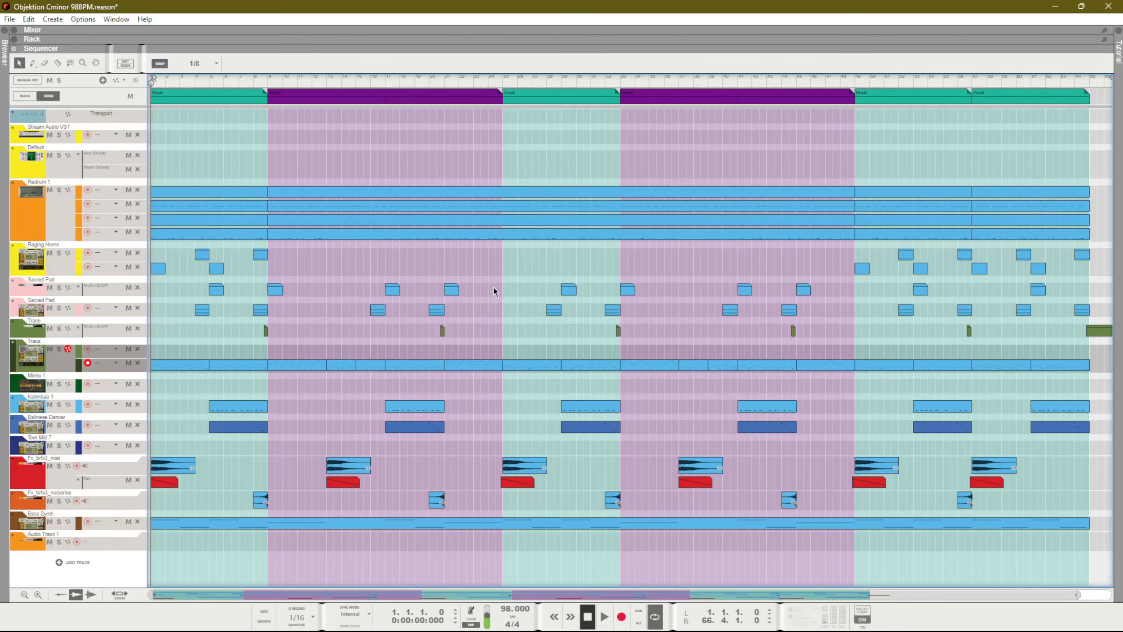
key("space")
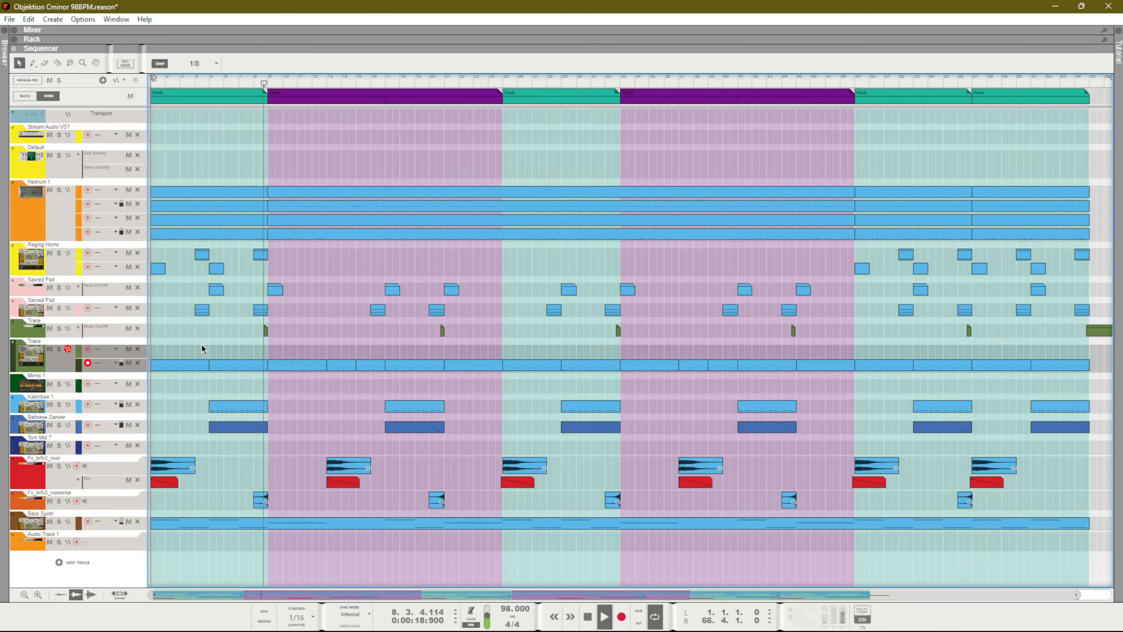
key("space")
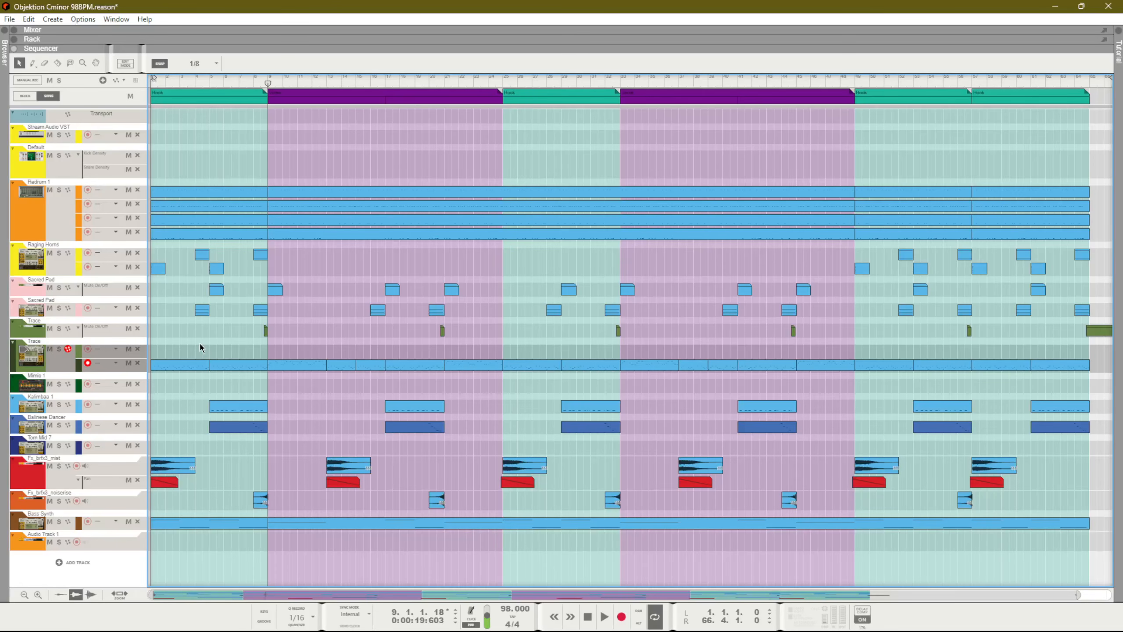
- Listen to the Raging Horns track soloed from the start, clear its solo and return to the song start
left_click(59, 254)
key("KP_0")
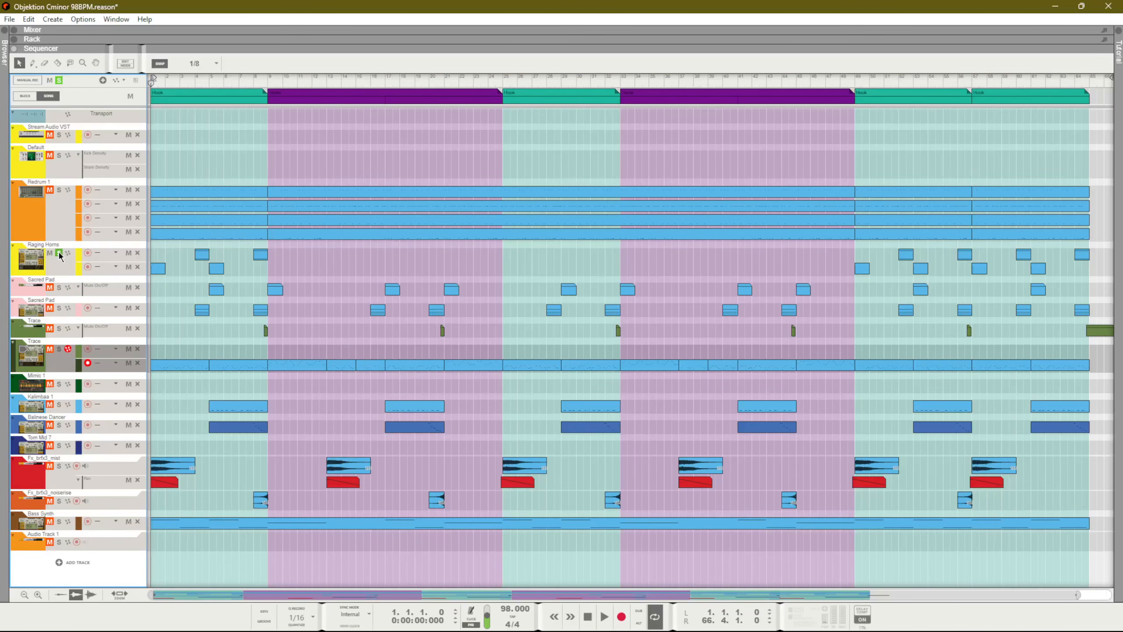
key("space")
left_click(59, 254)
key("KP_0")
key("KP_0")
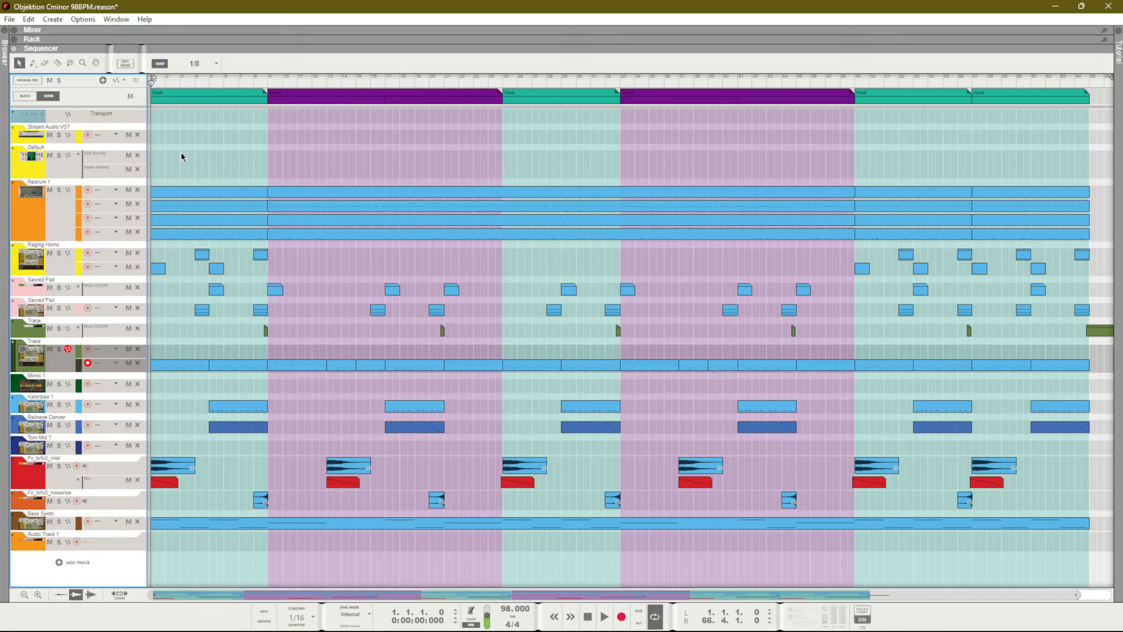
- Listen to the lower Sacred Pad track soloed from bar 4, and clear its solo
left_click(195, 82)
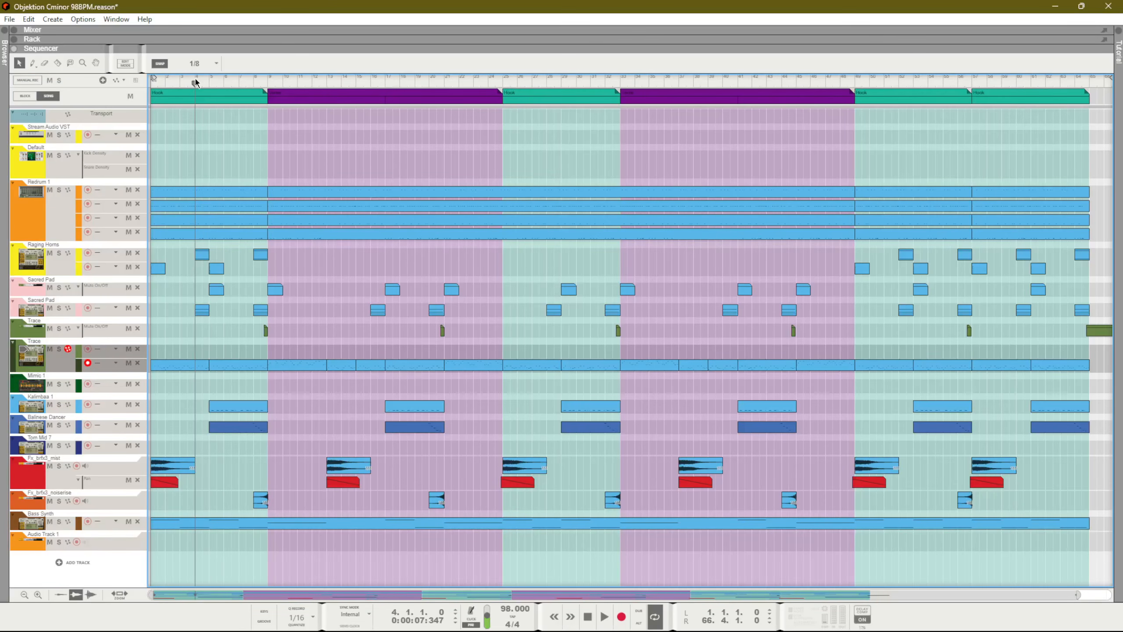
left_click(58, 308)
key("space")
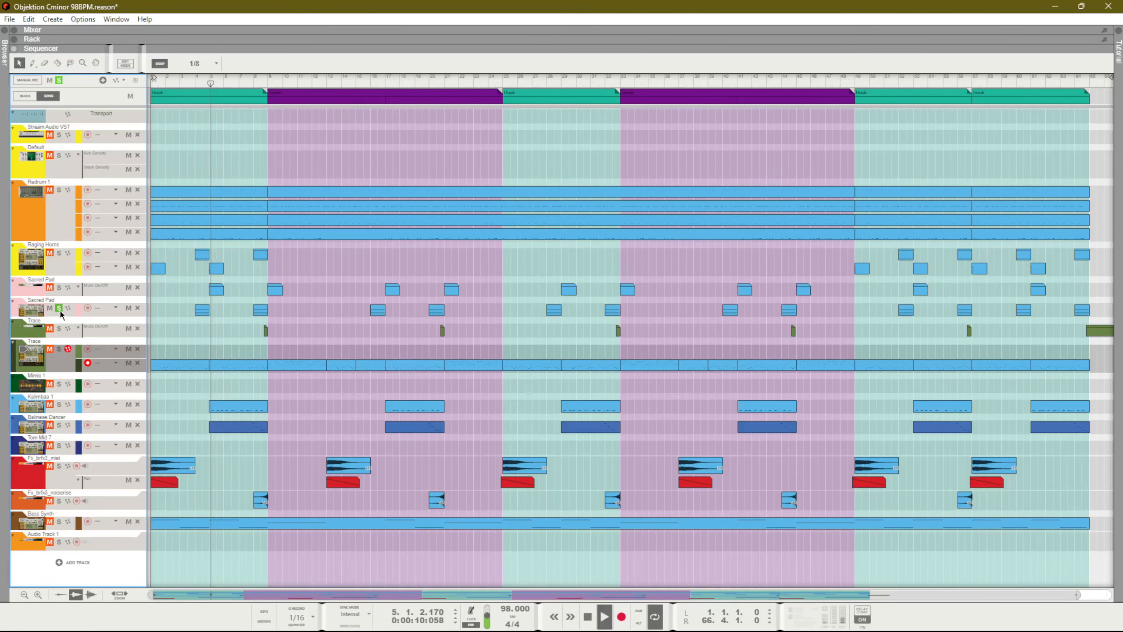
key("space")
left_click(59, 308)
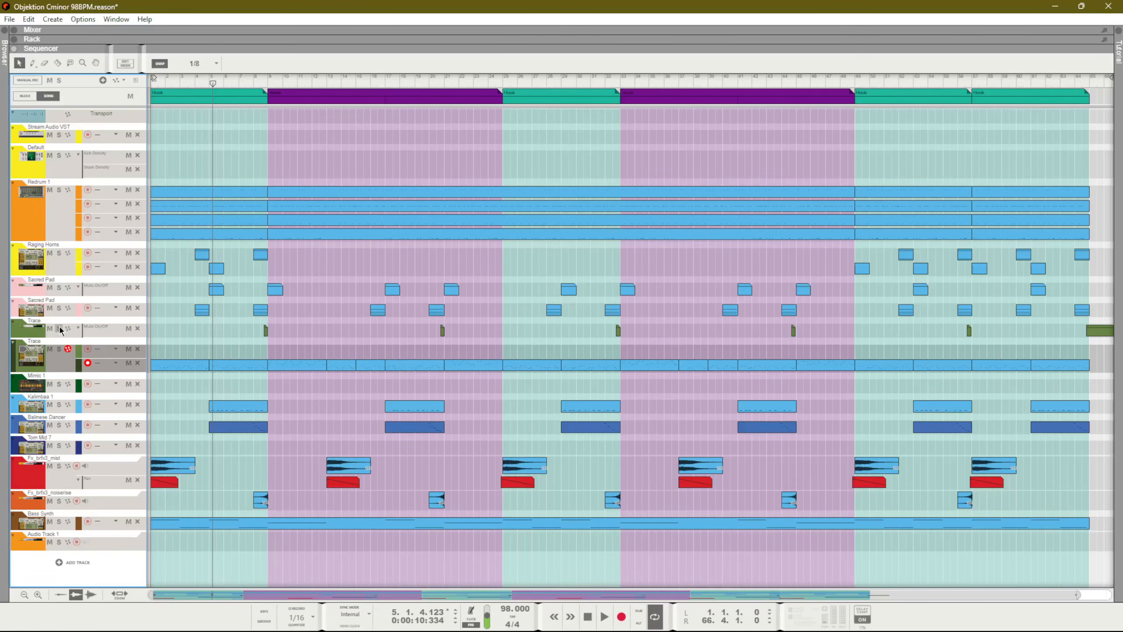
- Listen to the lower Trace track soloed from the song start, and clear its solo
left_click(59, 349)
key("KP_0")
key("KP_0")
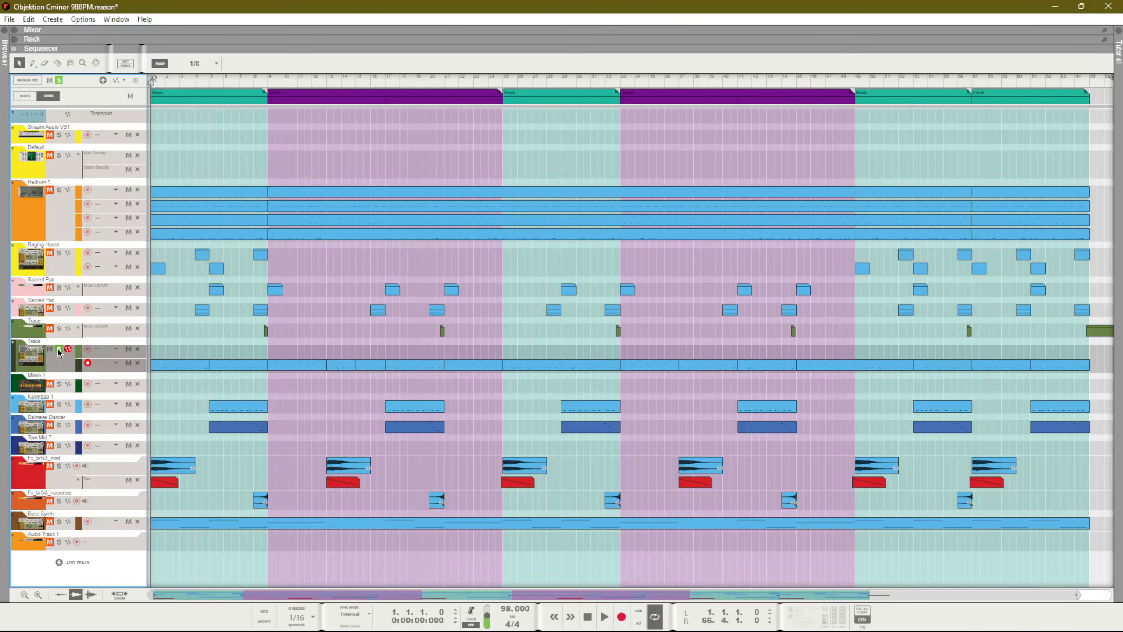
key("space")
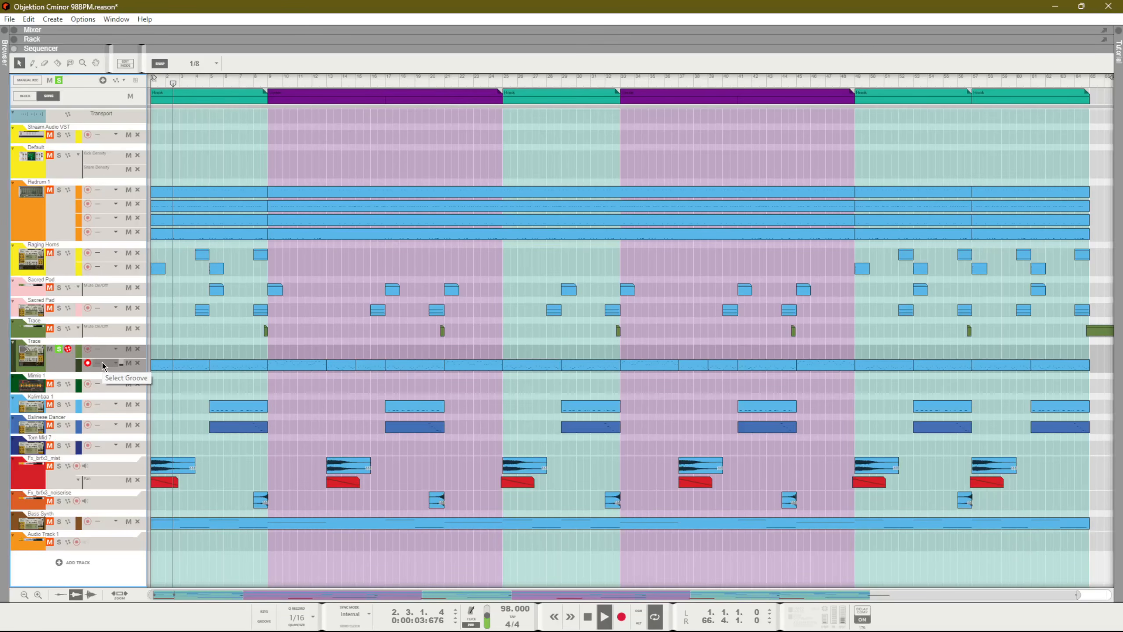
left_click(58, 349)
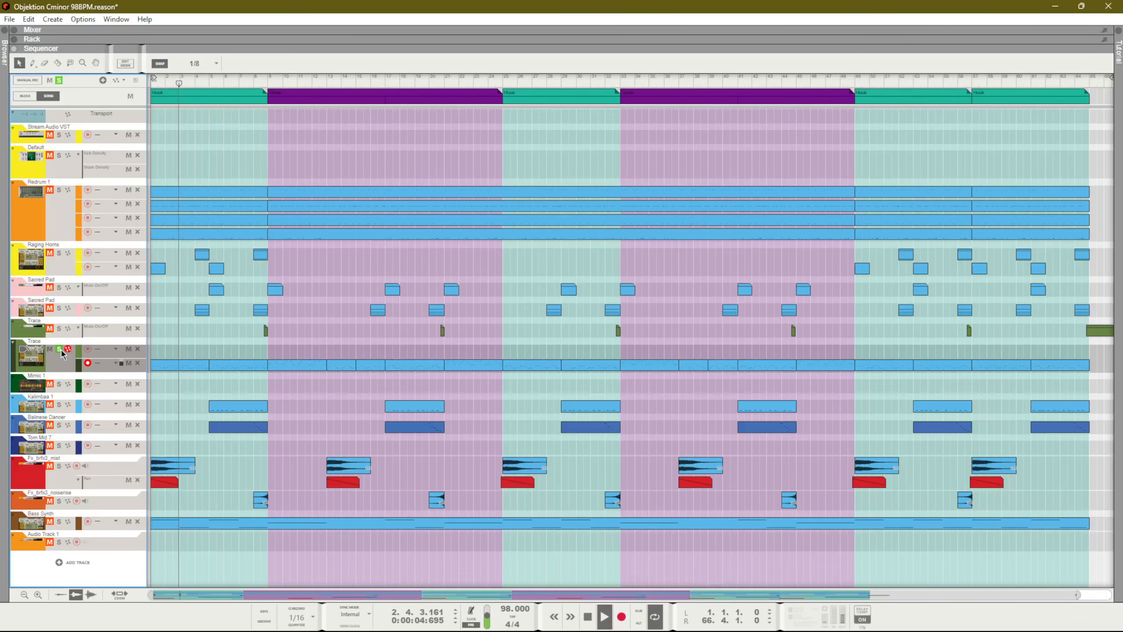
- Listen to the Kalimbas 1 track soloed from bar 5, and clear its solo
left_click(59, 406)
left_click_drag(224, 90, 209, 92)
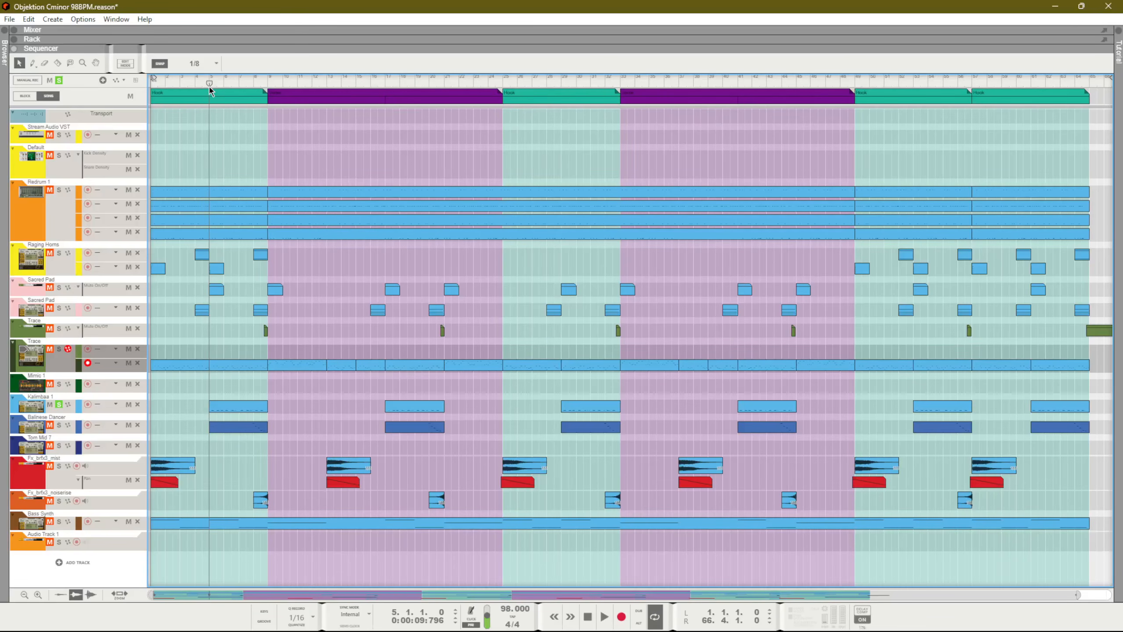
key("space")
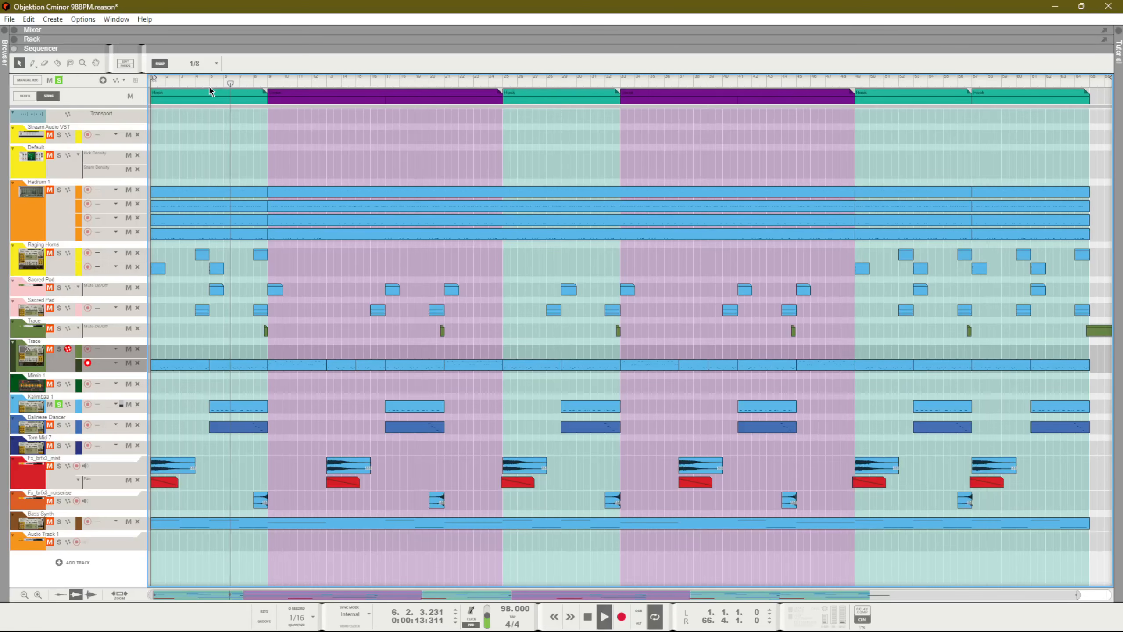
key("space")
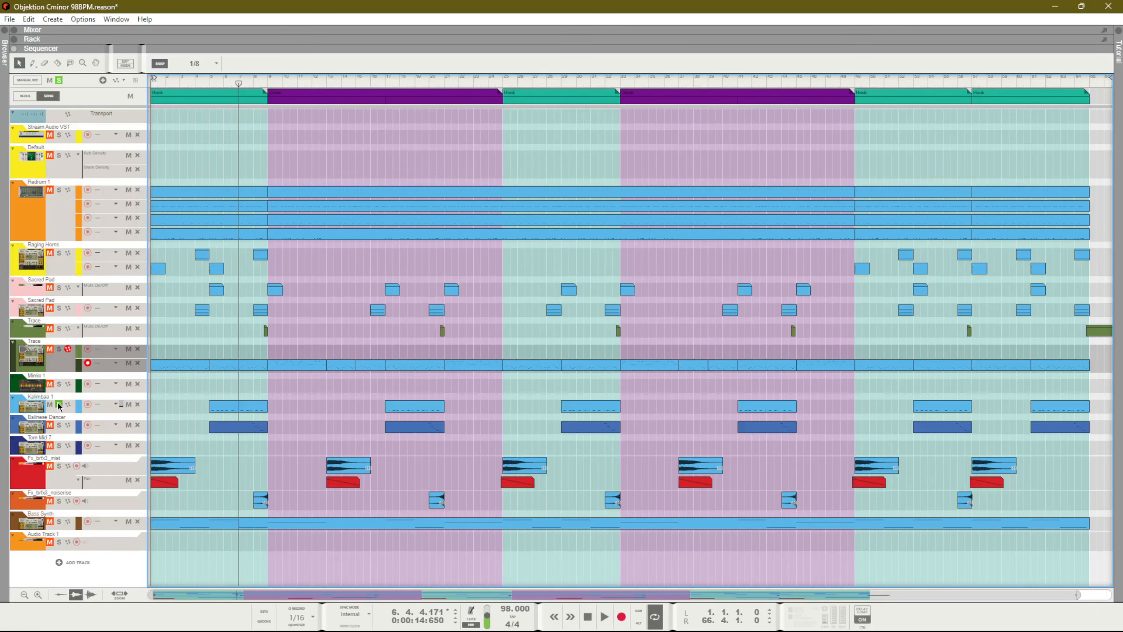
left_click(58, 403)
- Listen to the Balinese Dancer track soloed from position 7.4.3, and clear its solo
left_click(59, 425)
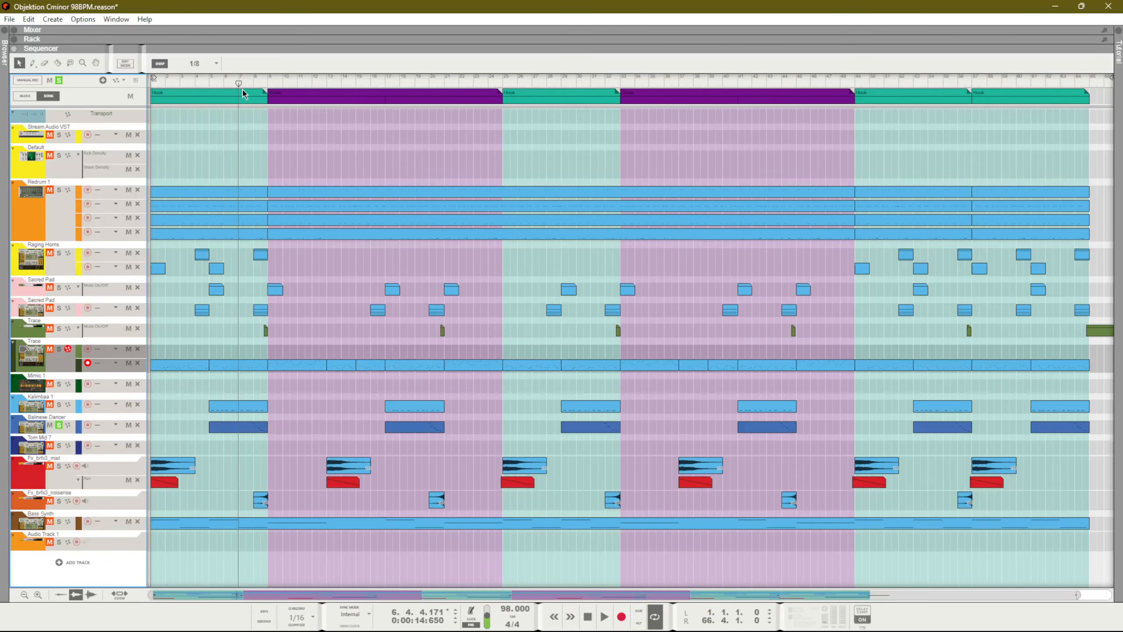
left_click_drag(241, 84, 251, 81)
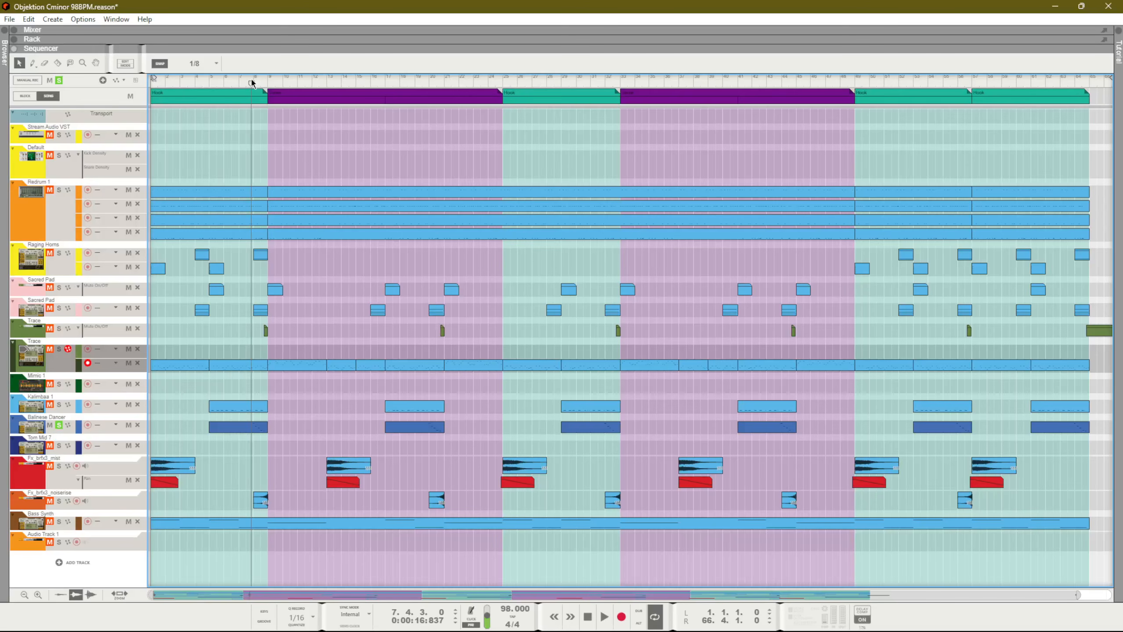
key("space")
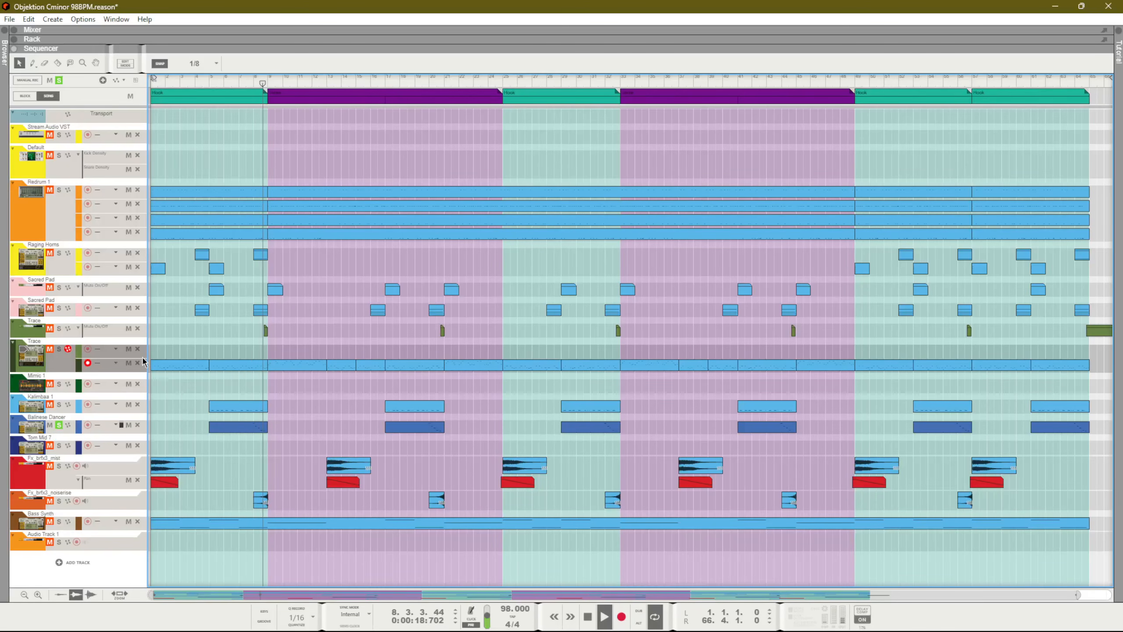
key("space")
left_click(59, 425)
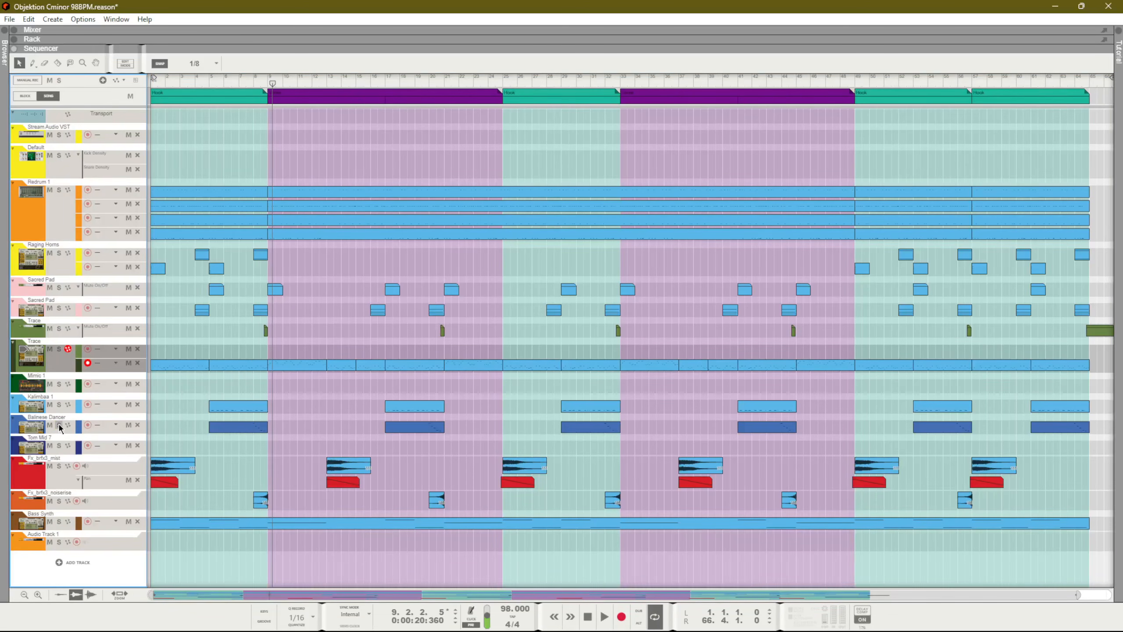
- Listen to the Bass Synth track soloed from the start, return to the song start and clear its solo
left_click(59, 522)
key("KP_0")
key("KP_0")
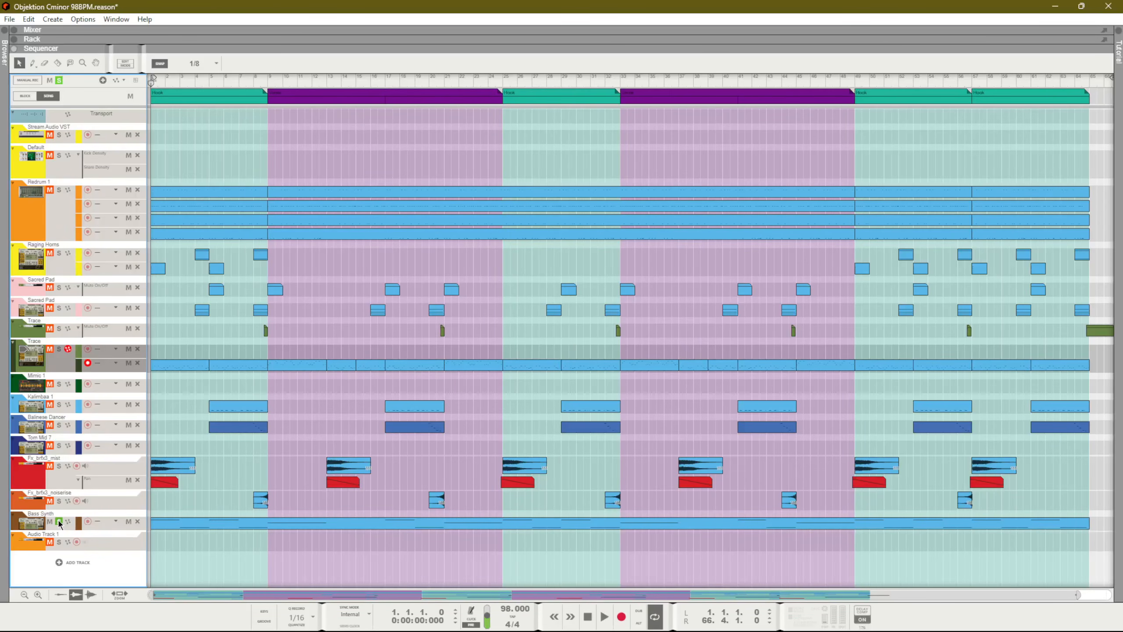
key("space")
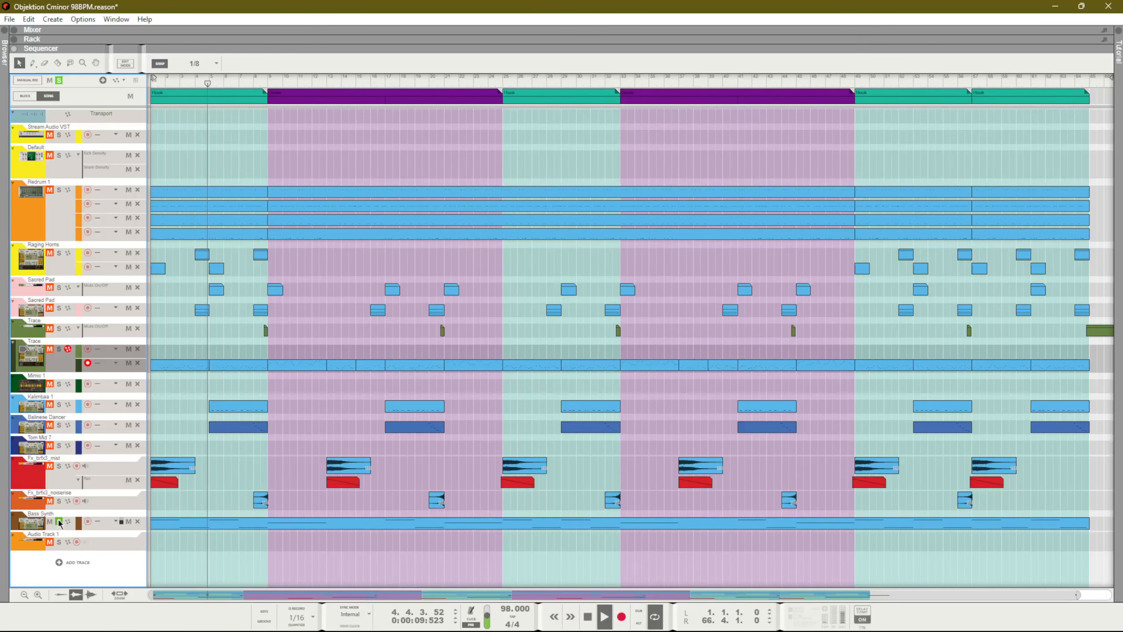
key("space")
key("Home")
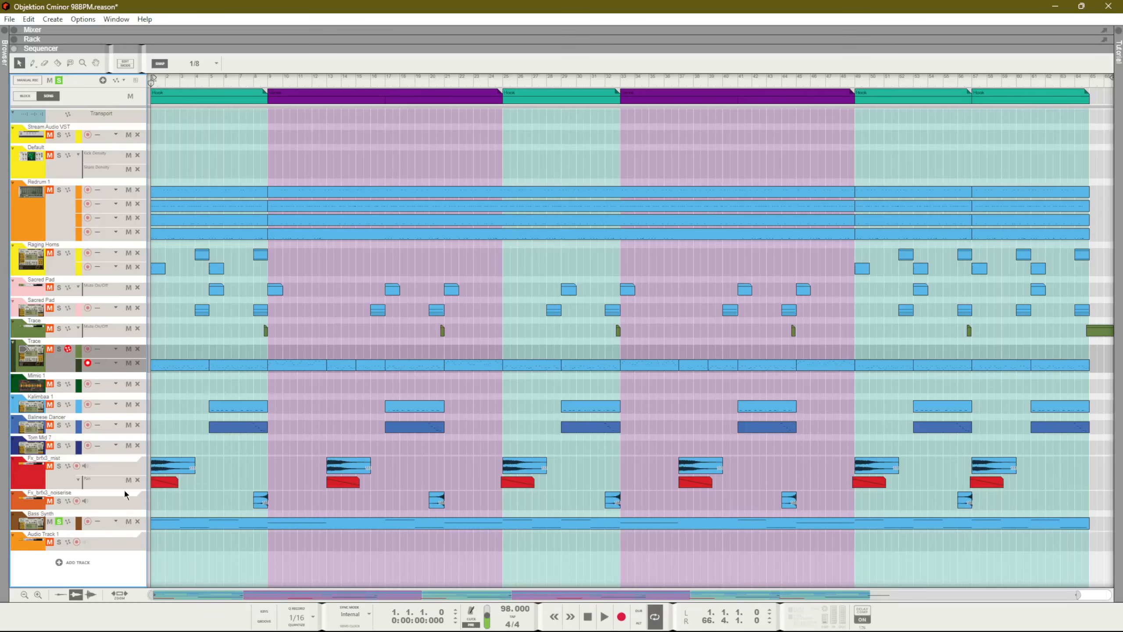
left_click(59, 521)
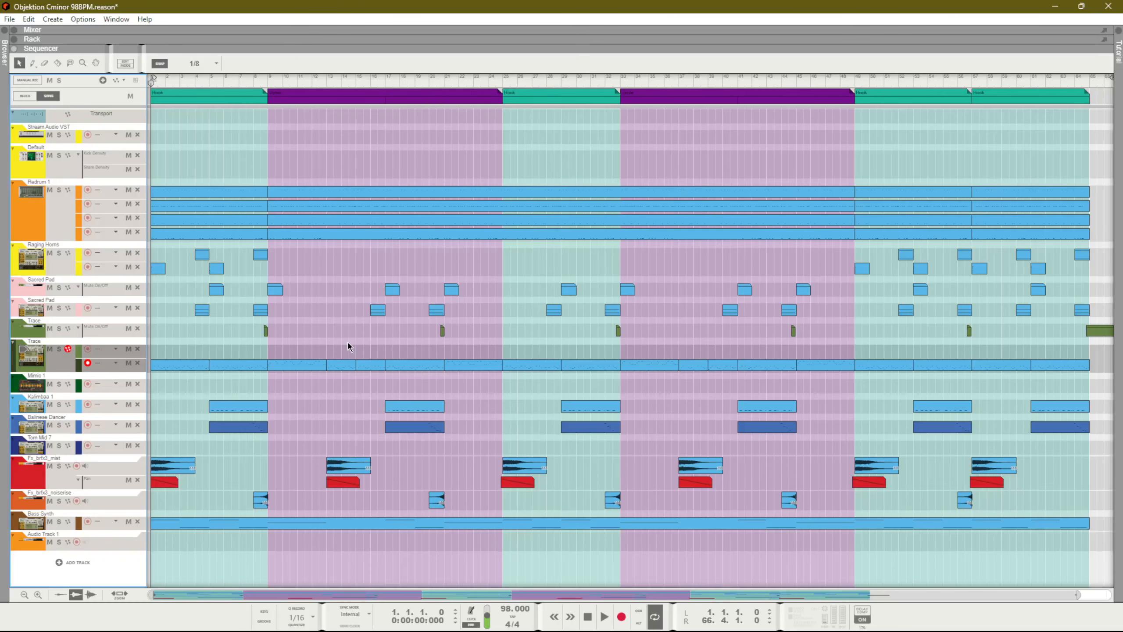
- Open the first Trace clip in the note editor and play its notes with the track soloed
double_click(195, 364)
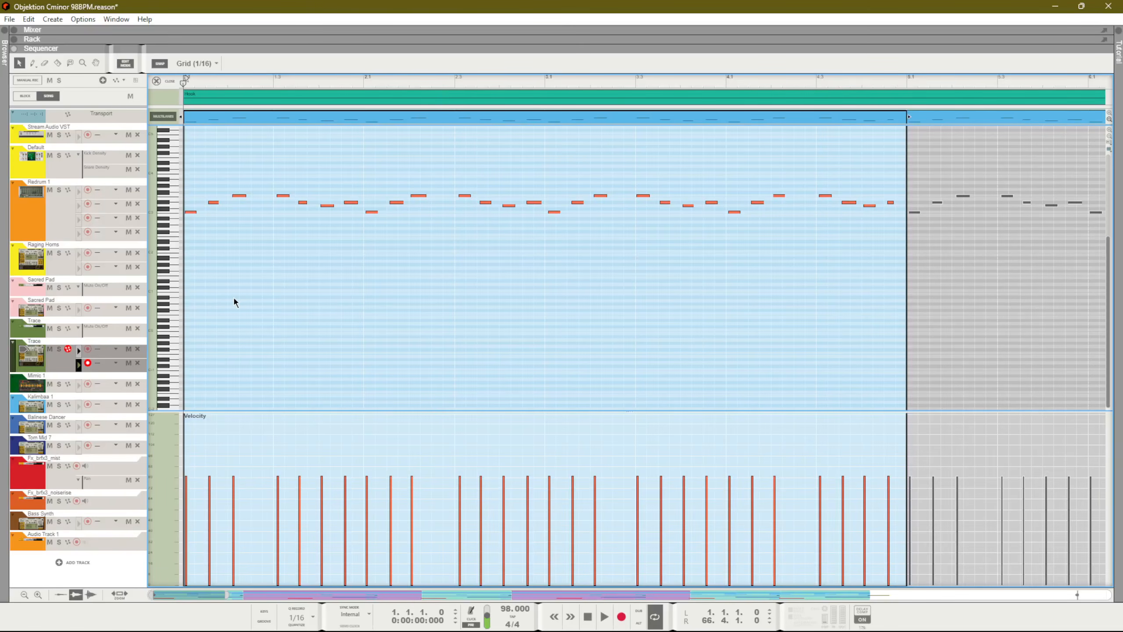
left_click(59, 349)
key("space")
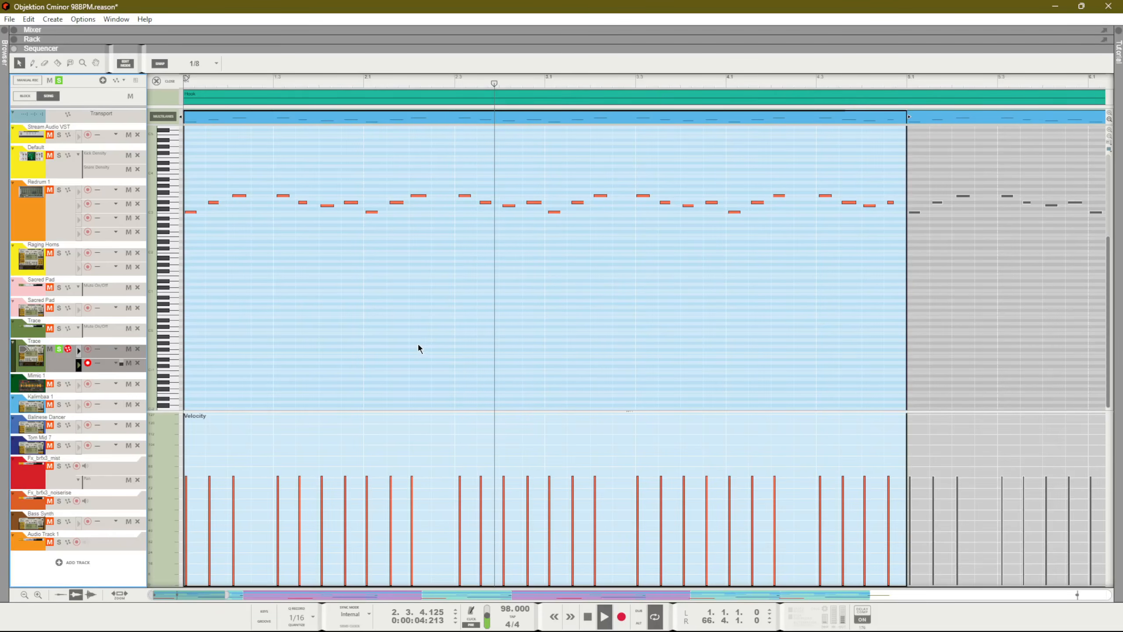
key("space")
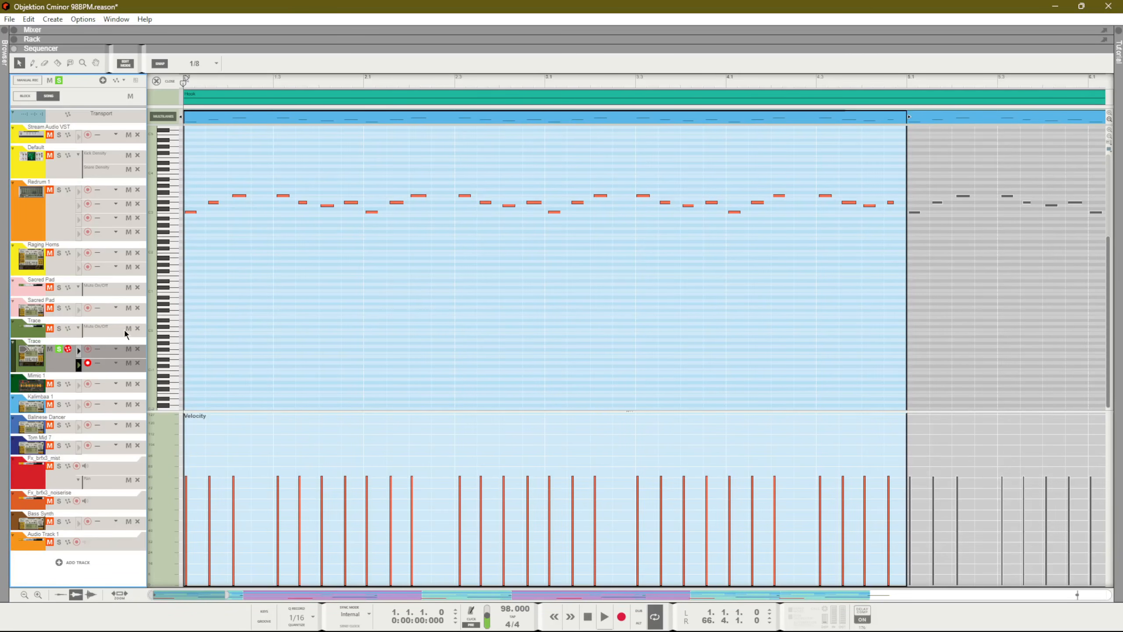
- Examine the Trace Objekt synth with its Class A 2 band Compressor in the rack, and the mixer's channel strips
key("F6")
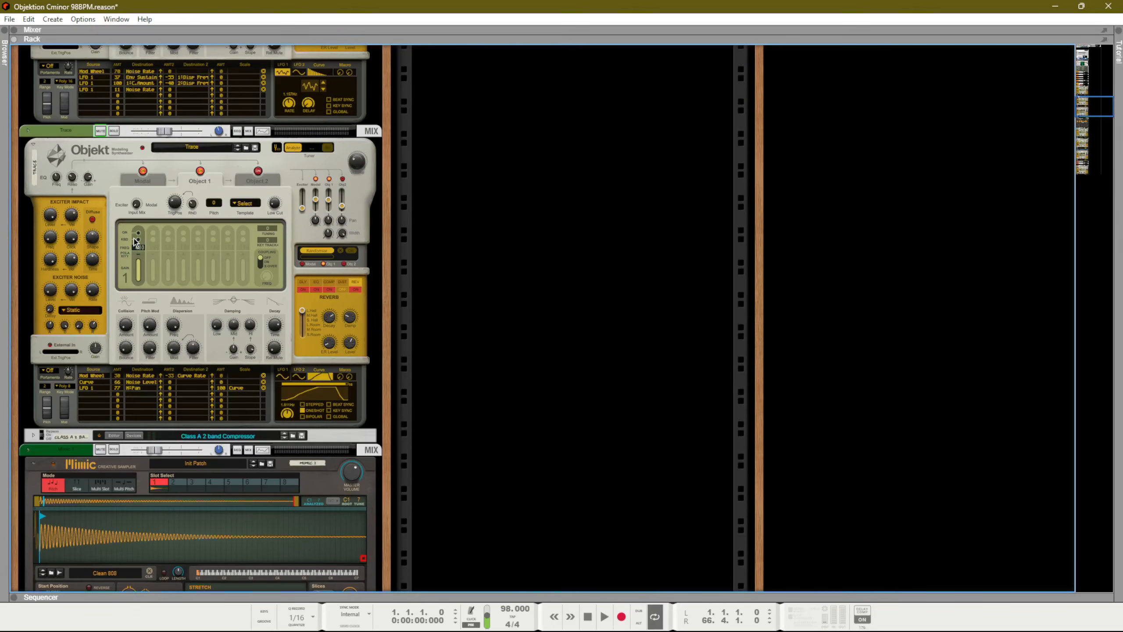
left_click(328, 438)
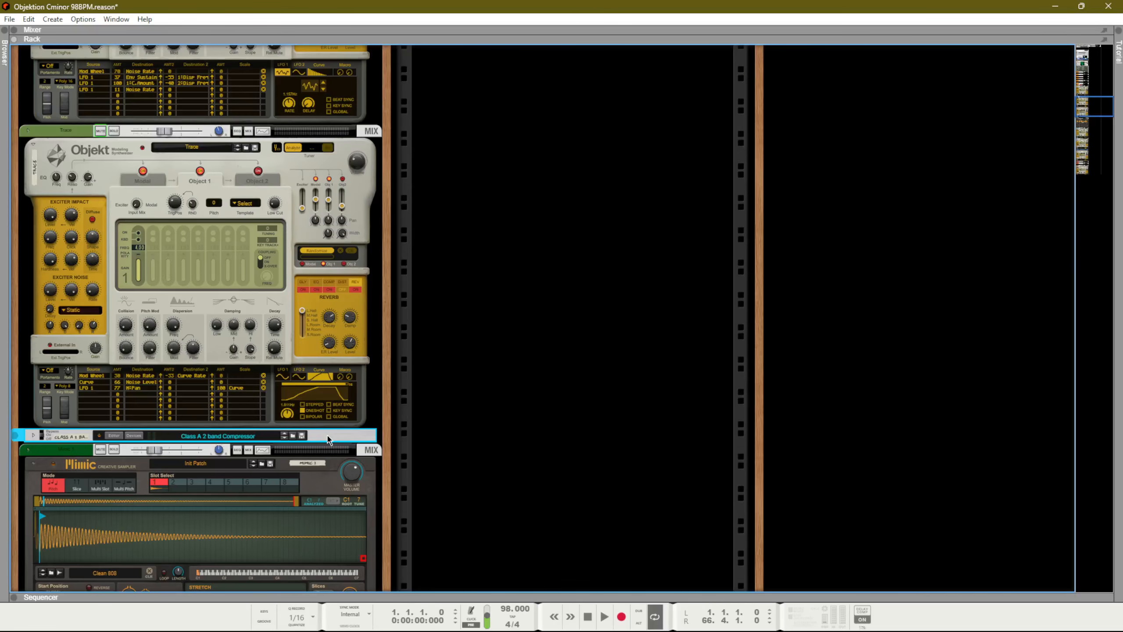
key("F5")
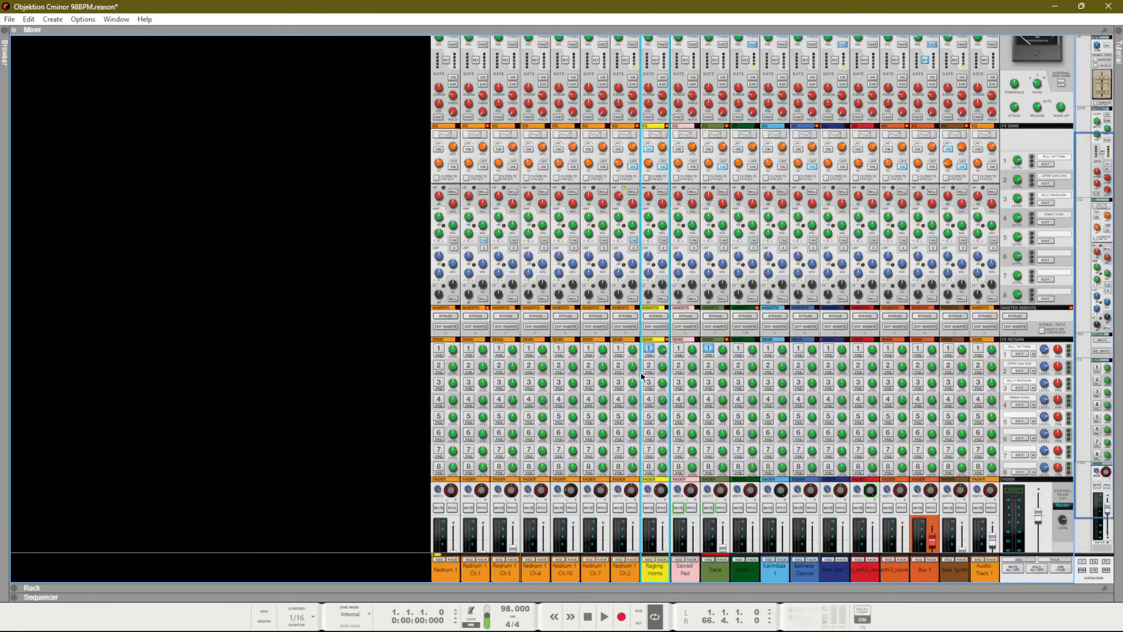
scroll(650, 471, "up", 4)
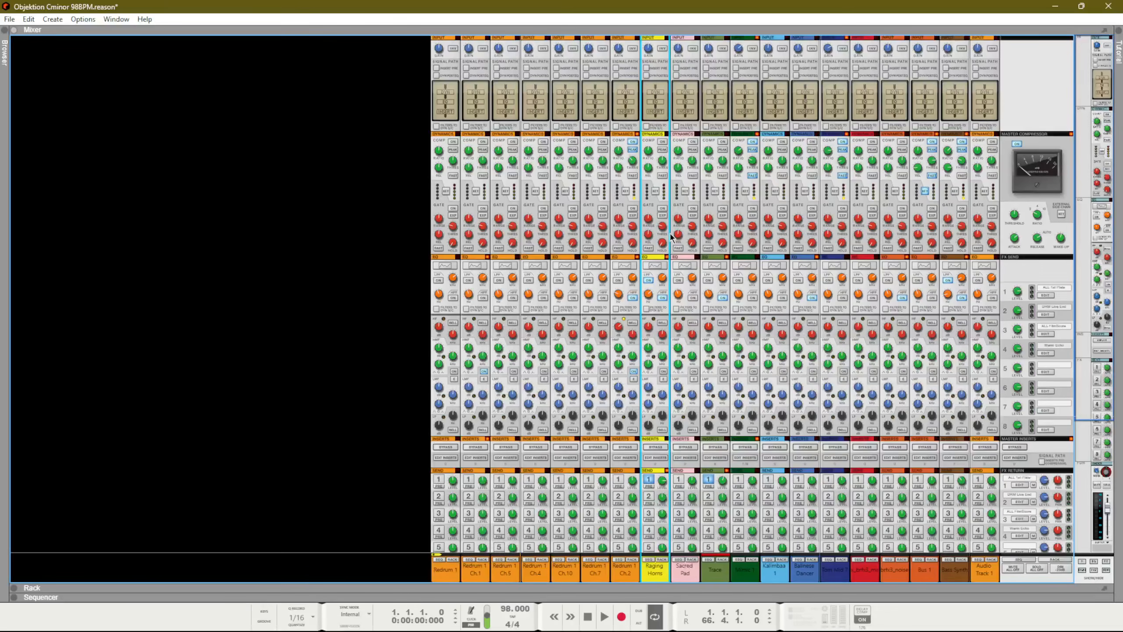
key("F2")
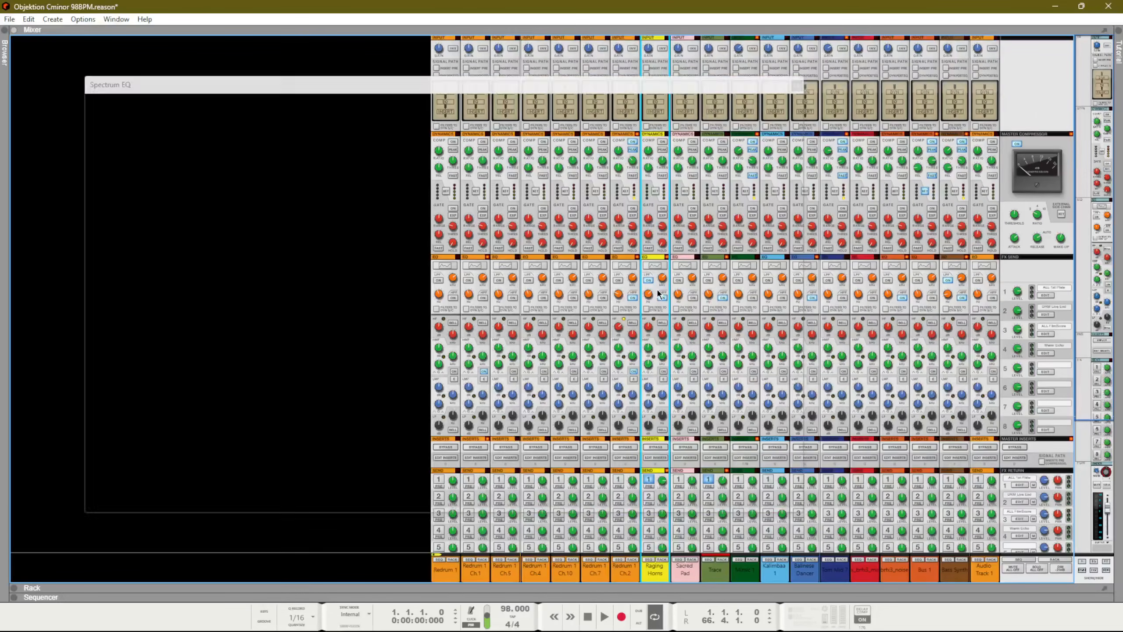
key("F2")
- Toggle FX send 1 off and back on for the Raging Horns and Trace mixer channels
scroll(666, 401, "down", 5)
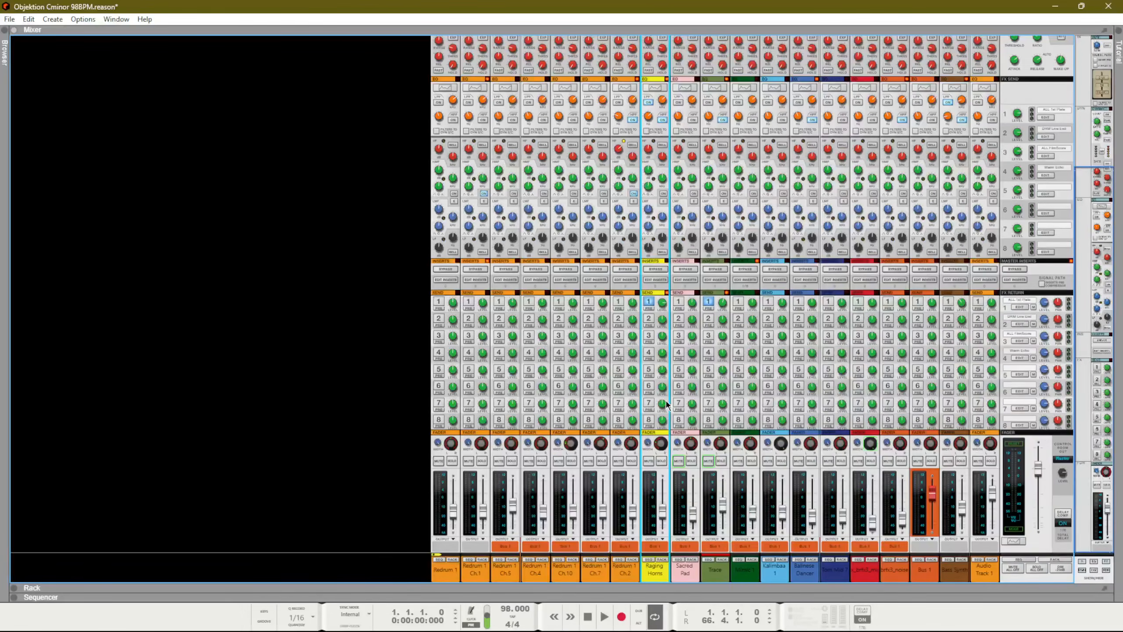
left_click(650, 301)
left_click(650, 302)
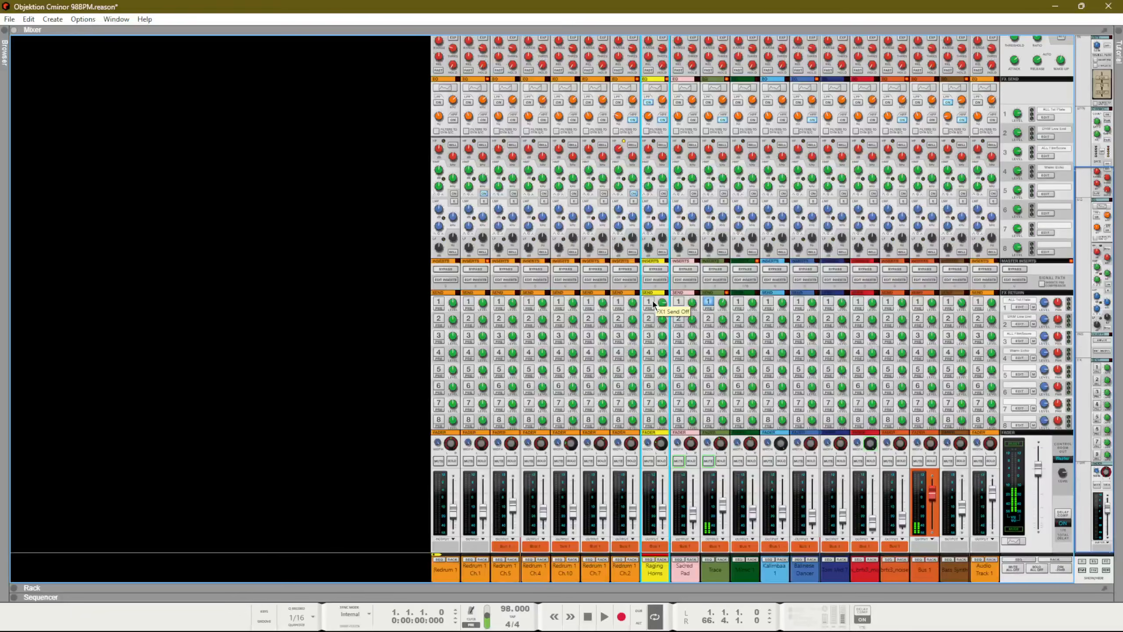
left_click(650, 302)
left_click(709, 303)
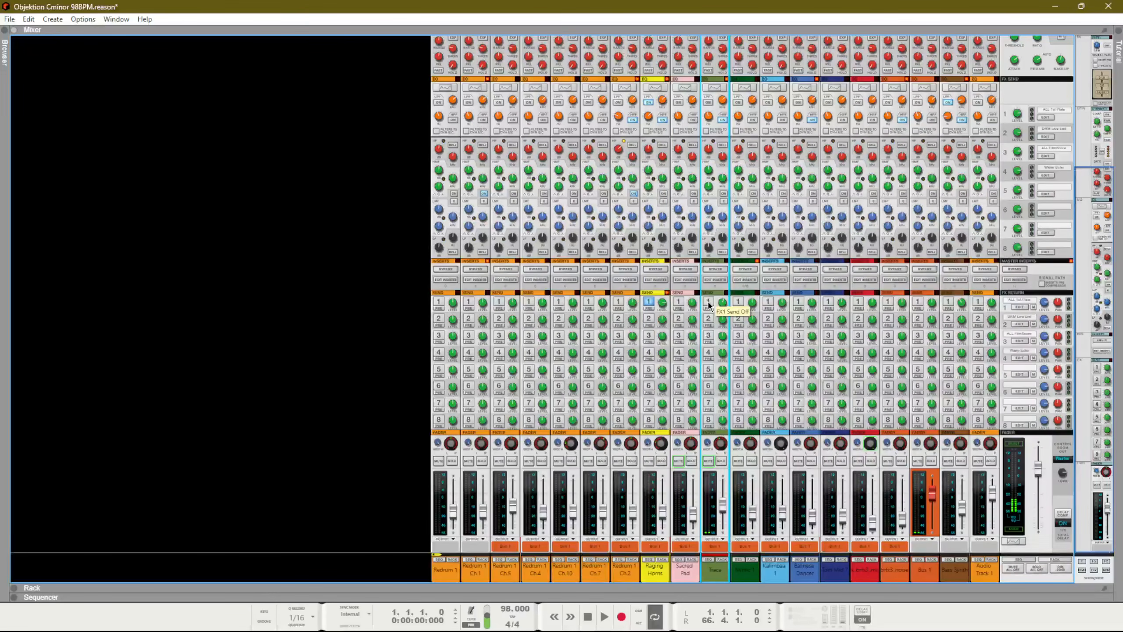
left_click(708, 302)
- Turn off the reverb effect of the Trace track's Objekt synth in the rack
key("F6")
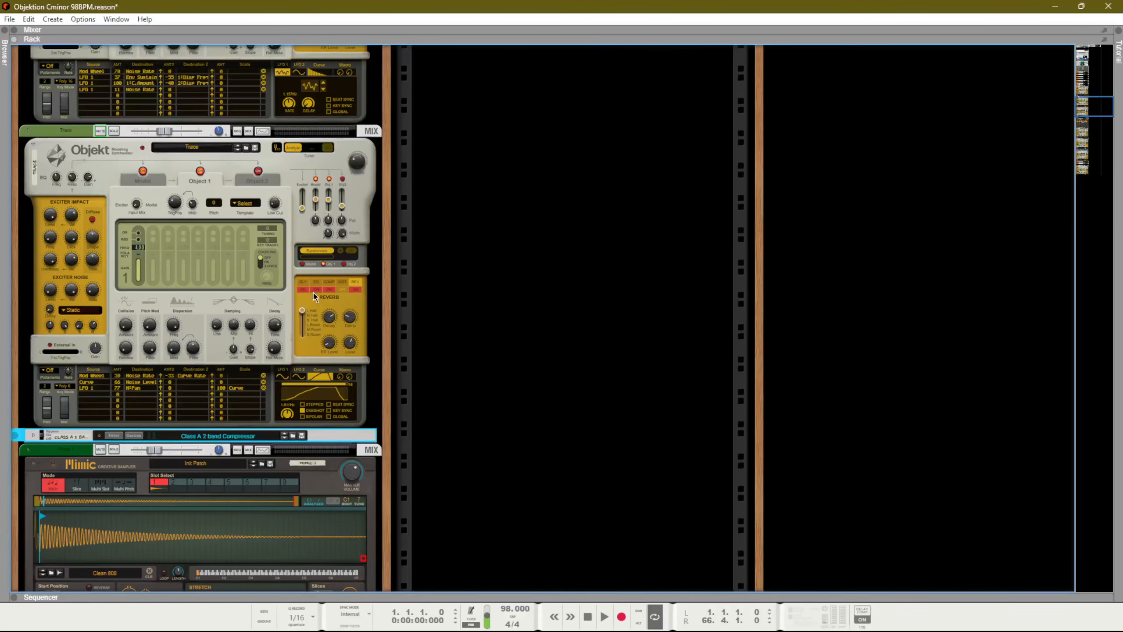
left_click(357, 291)
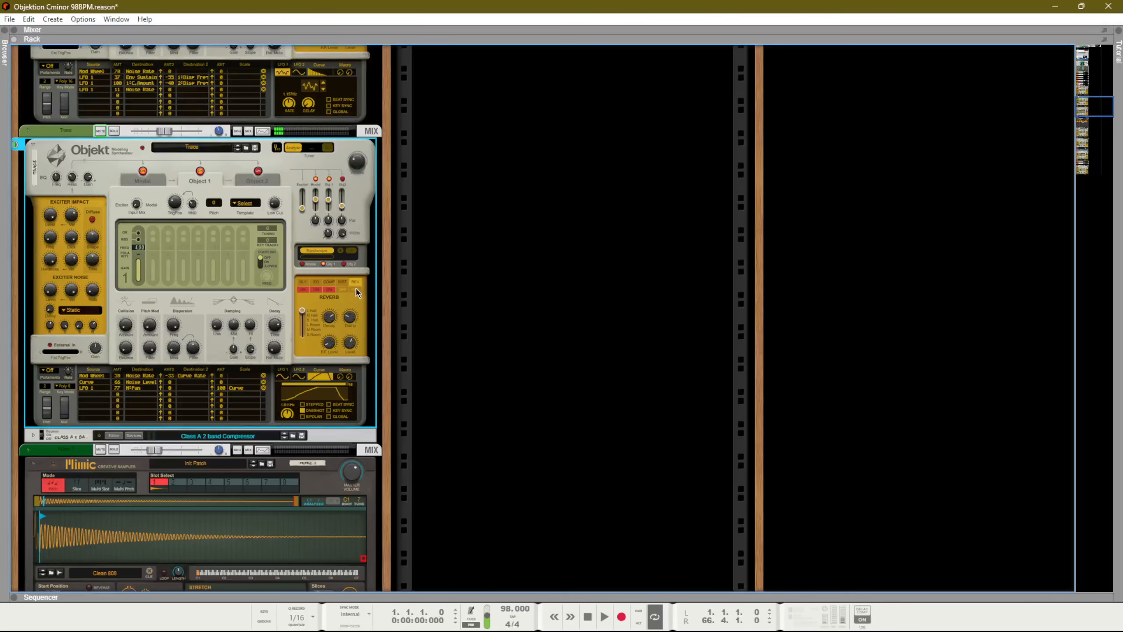
- Turn the reverb of the Trace Objekt synth back on, clear the Trace track's solo and return to the arrangement
left_click(303, 291)
key("F7")
left_click(59, 349)
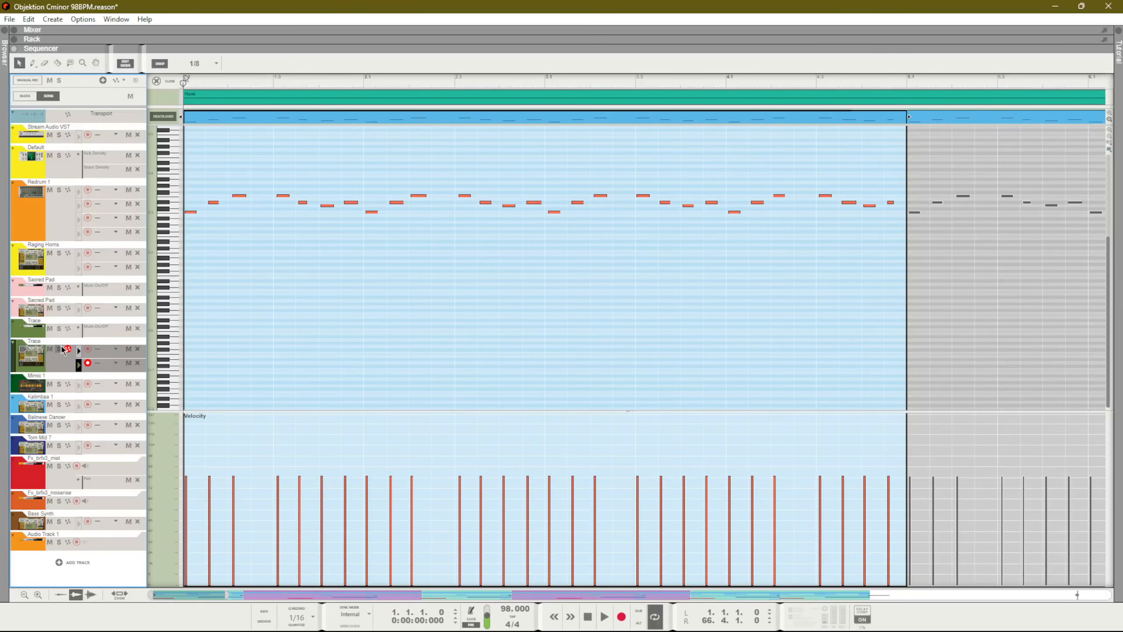
key("Escape")
left_click(173, 400)
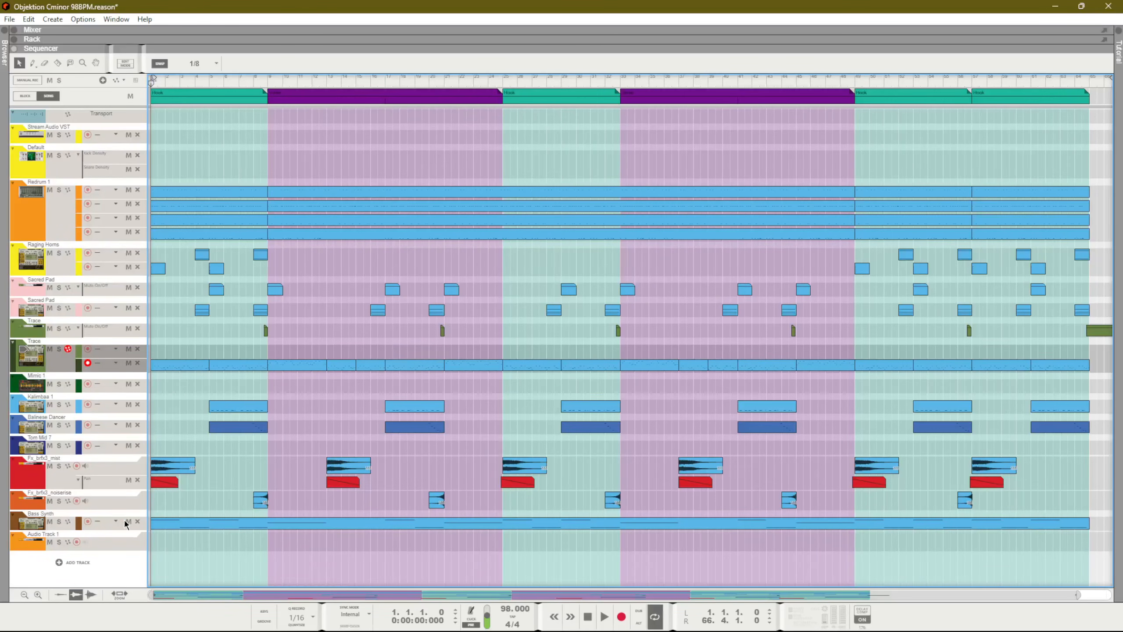
- Open the Bass Synth clip in the note editor and play its notes with the track soloed
double_click(160, 524)
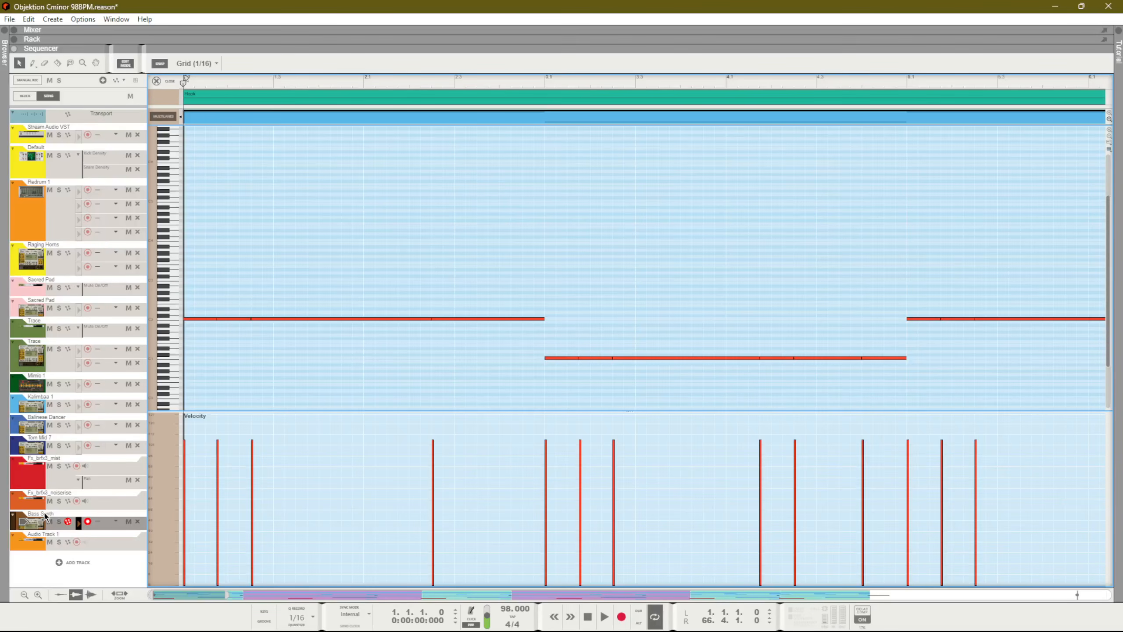
left_click(59, 521)
key("space")
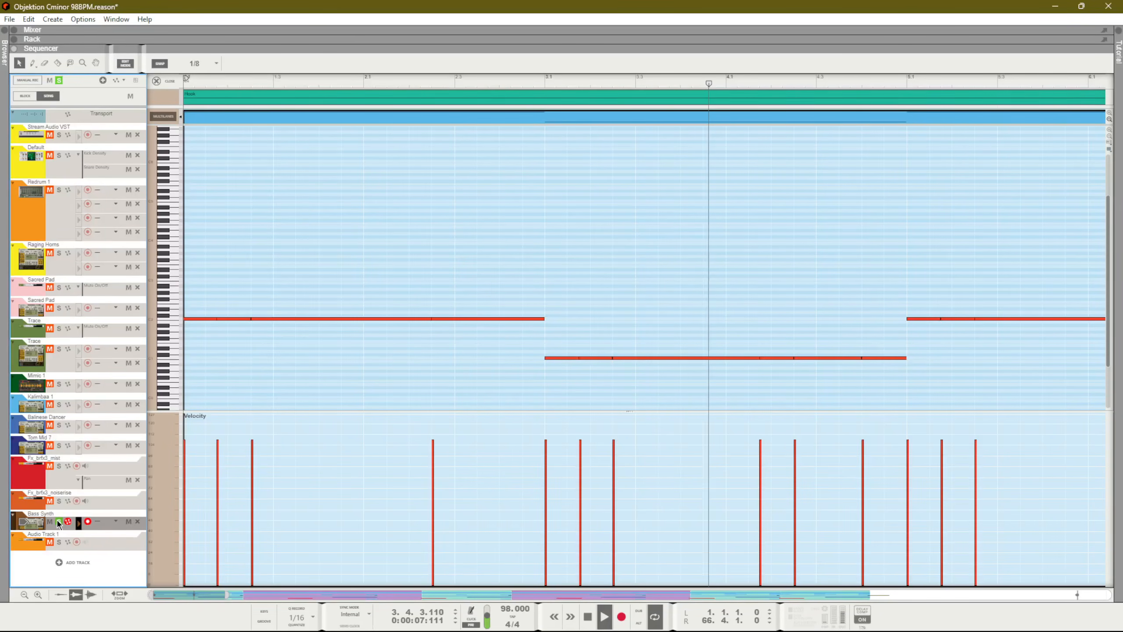
key("space")
- Examine the Bass Synth's Objekt, PEQ-2 and Audiomatic devices in the rack, and its channel strip in the mixer
key("F6")
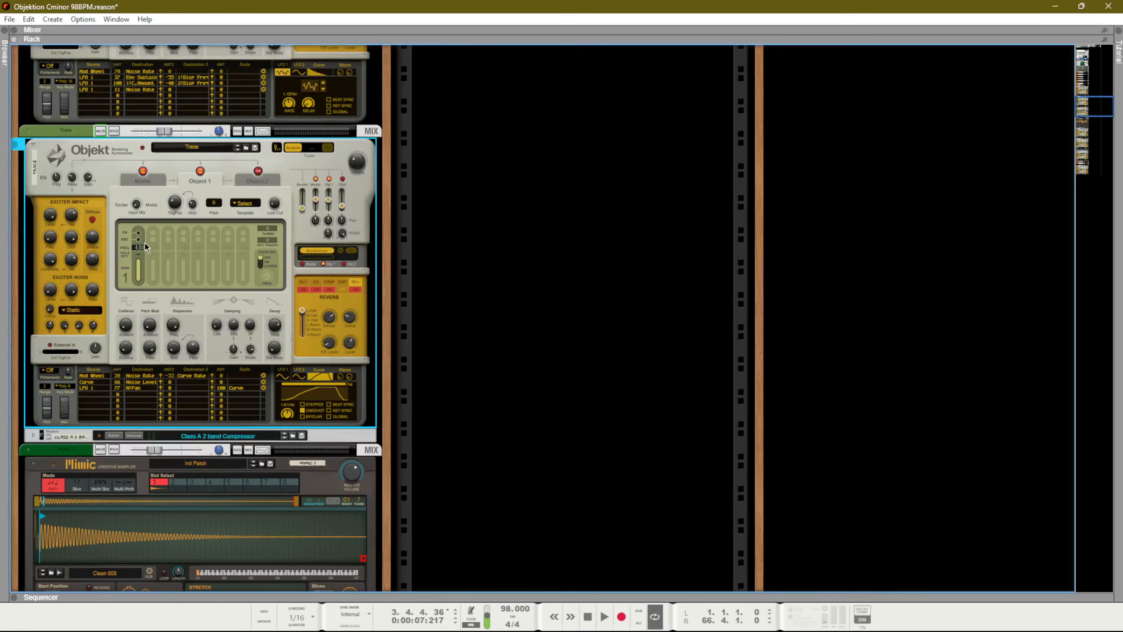
scroll(145, 244, "down", 15)
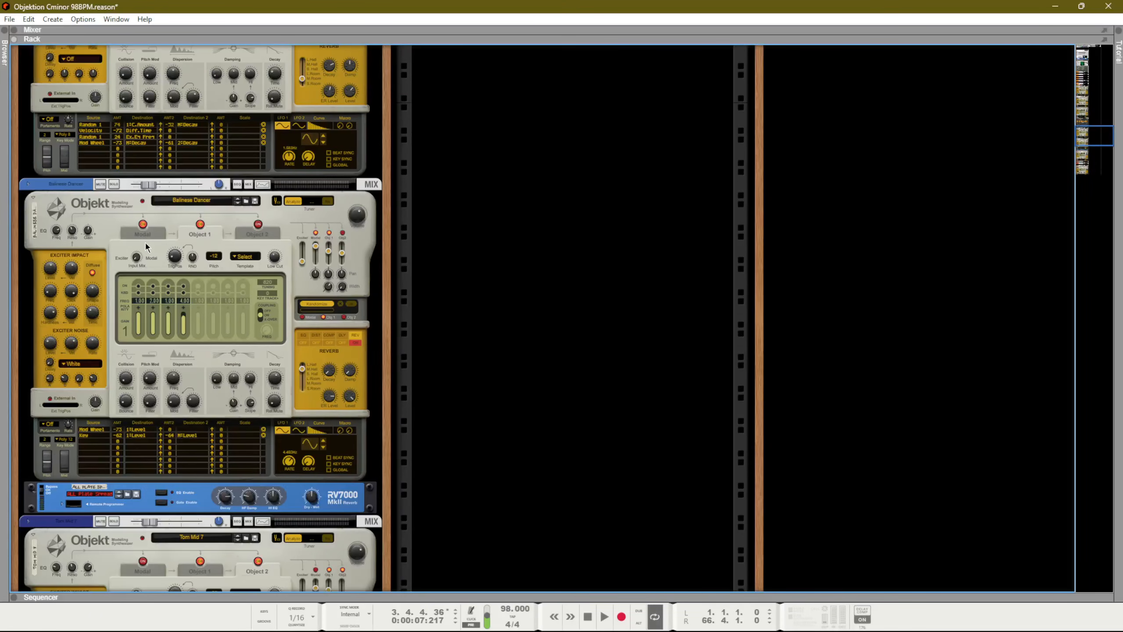
scroll(145, 241, "down", 10)
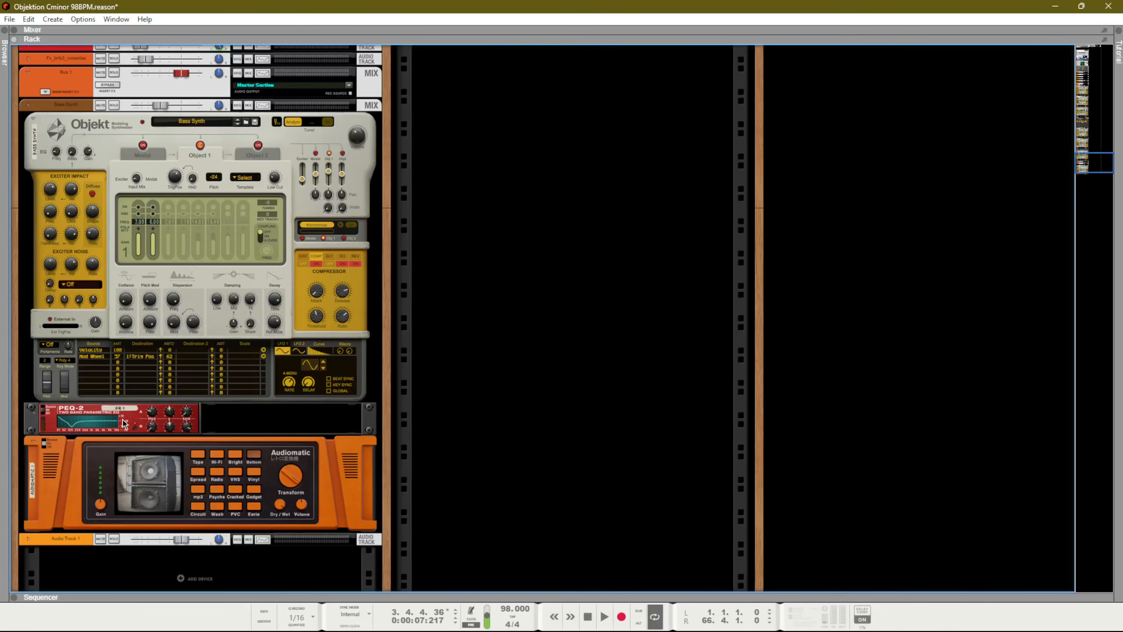
mouse_move(150, 422)
key("F5")
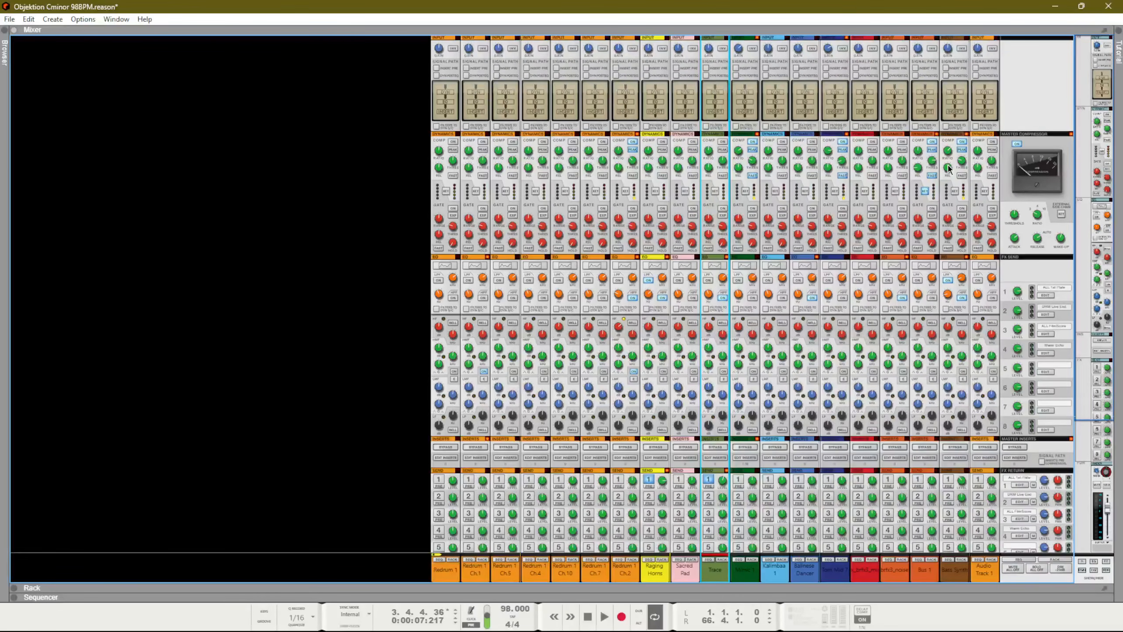
scroll(967, 295, "down", 5)
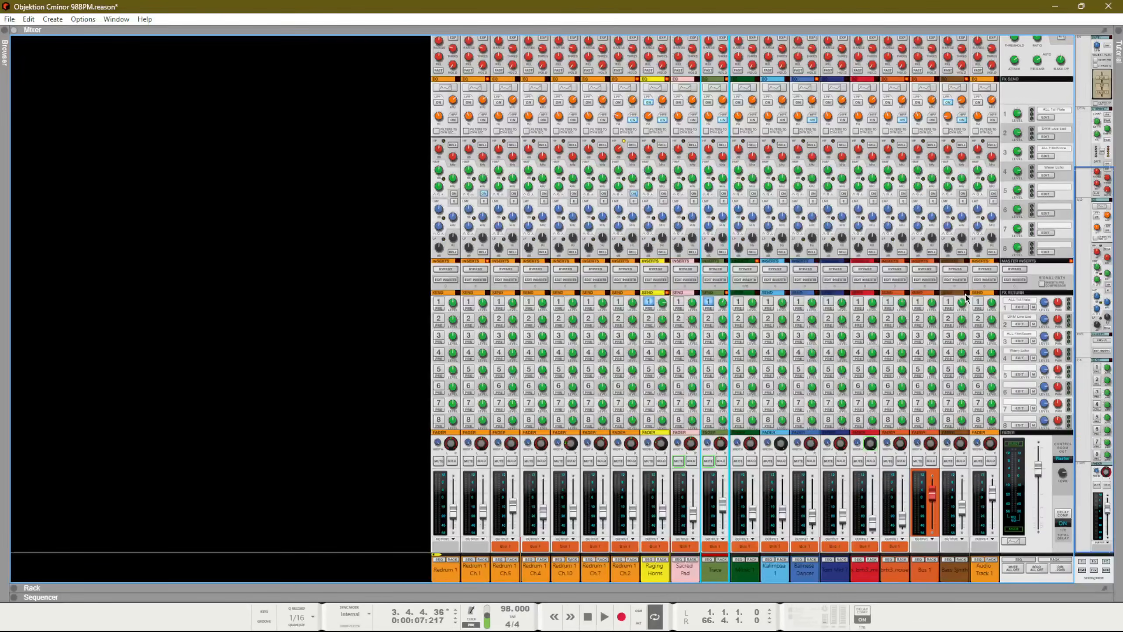
scroll(955, 409, "up", 5)
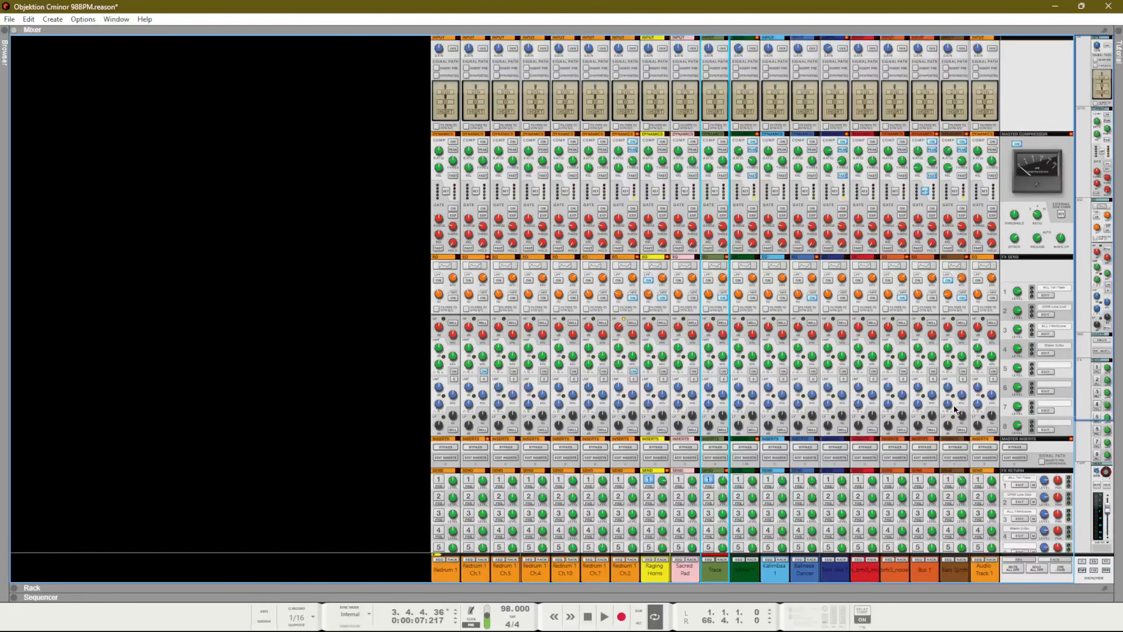
- Clear all track solos and play the opening of the full beat from the start
key("F7")
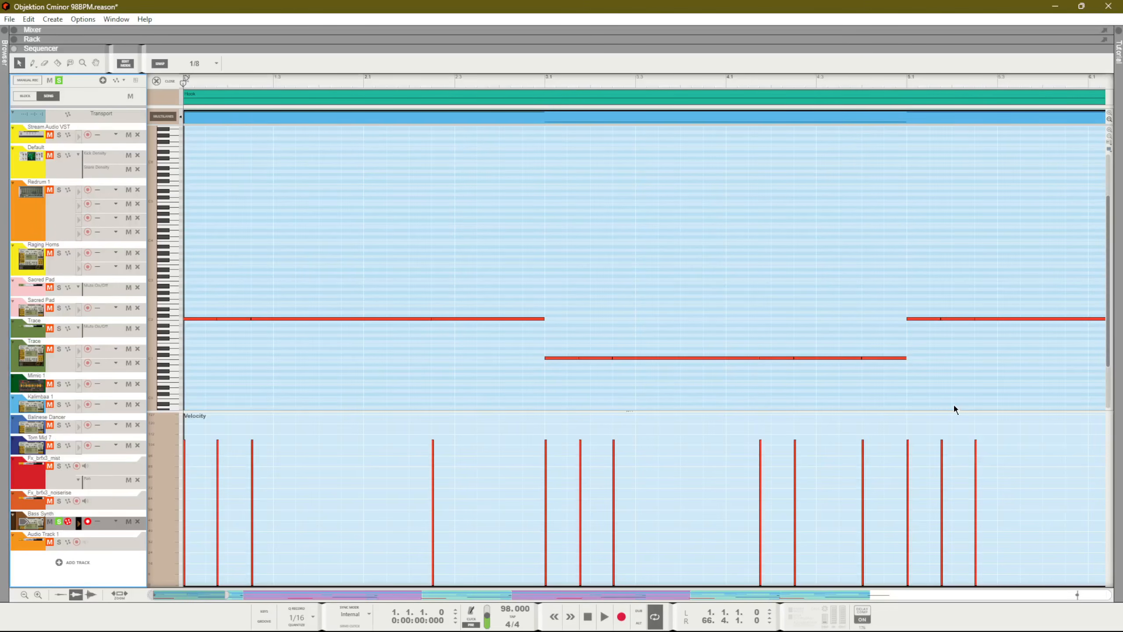
left_click(59, 80)
key("space")
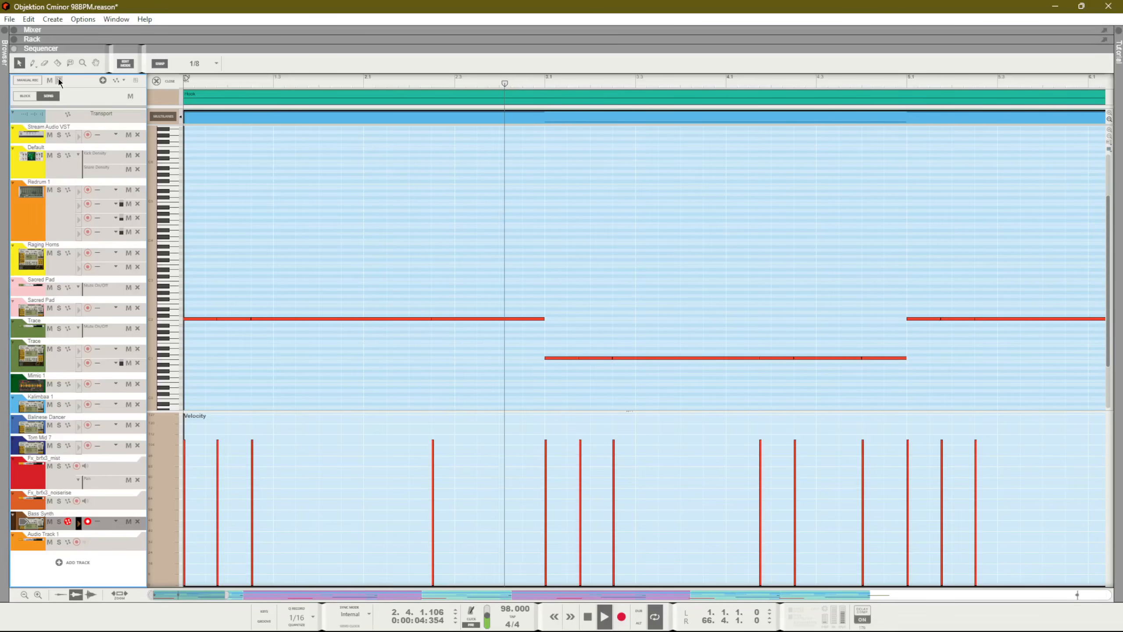
key("space")
key("F6")
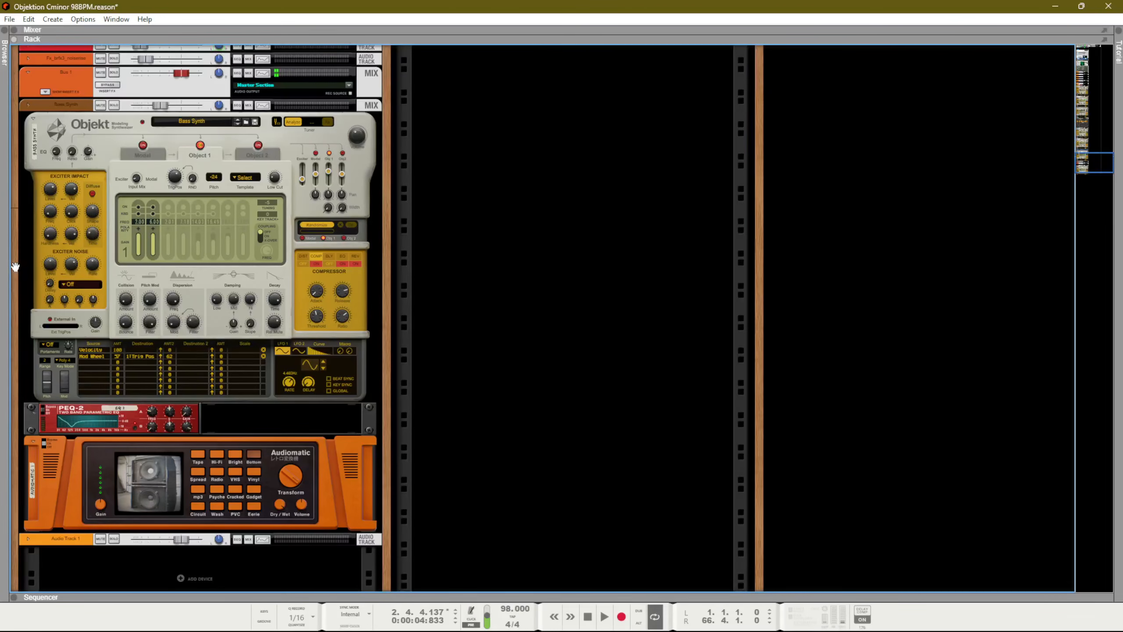
key("F7")
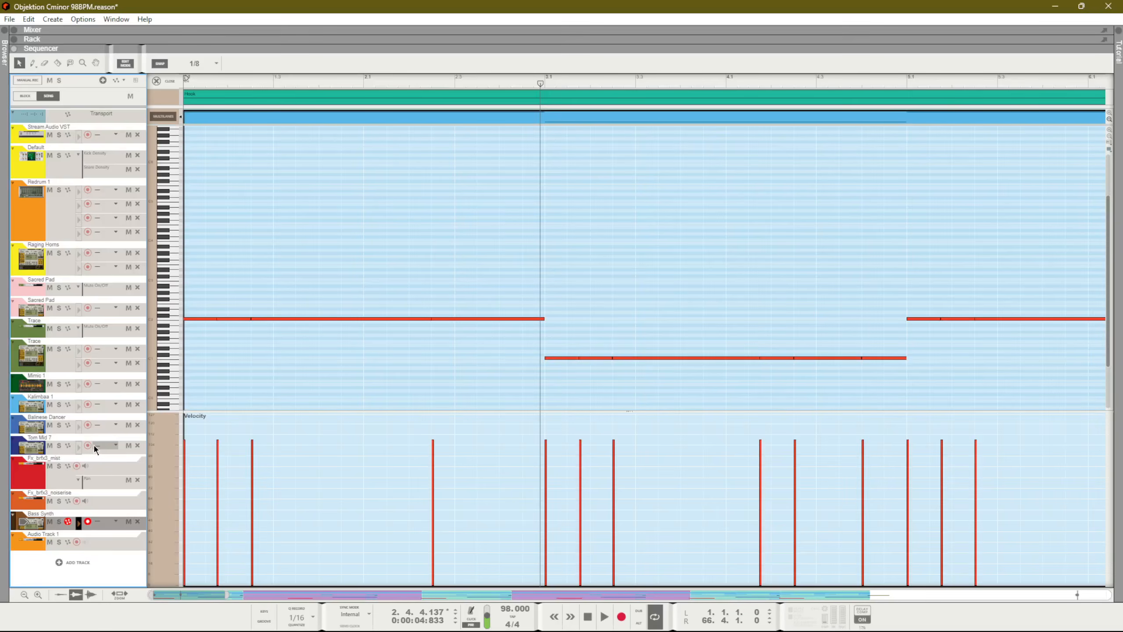
- Solo the kalimba track, play from just after bar 5 and view its first clip in the note editor
key("ctrl+e")
left_click(164, 463)
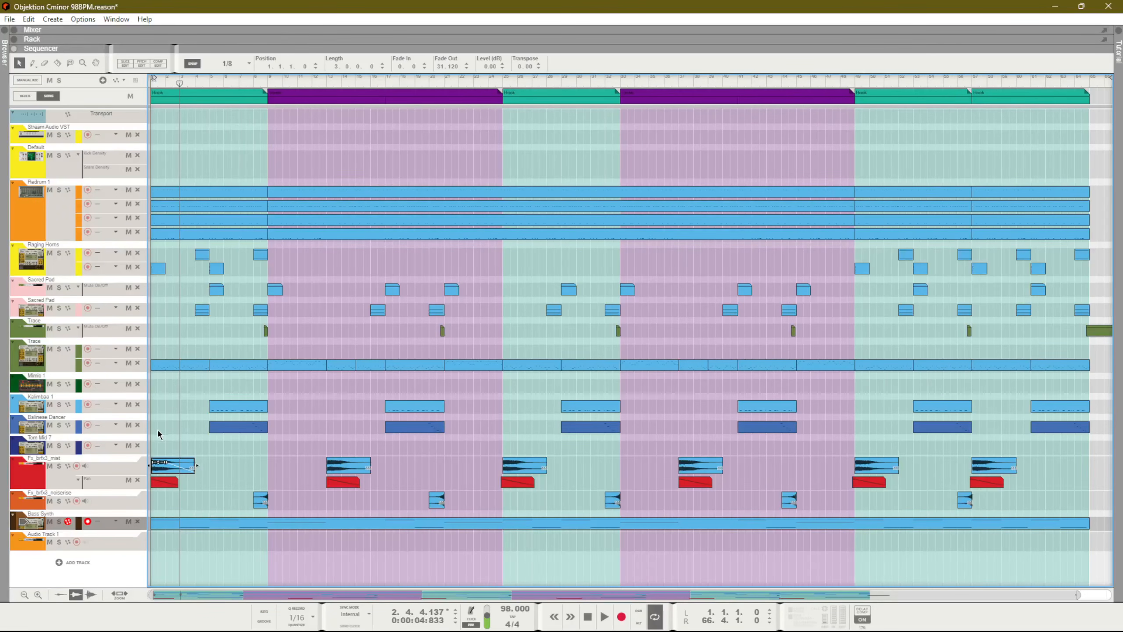
left_click(172, 420)
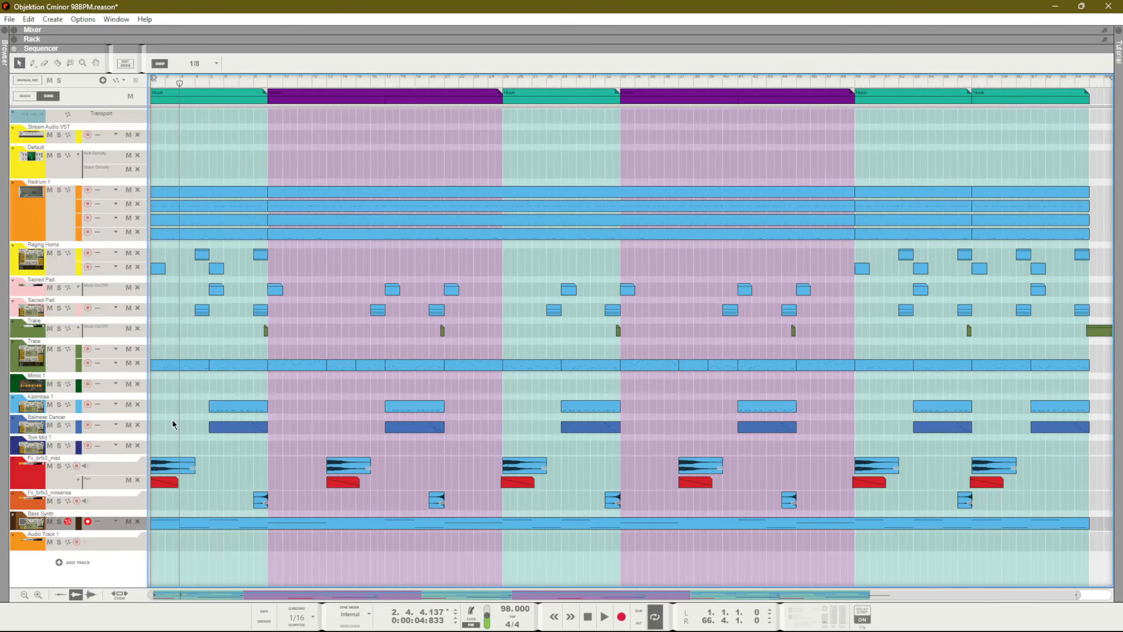
left_click(59, 404)
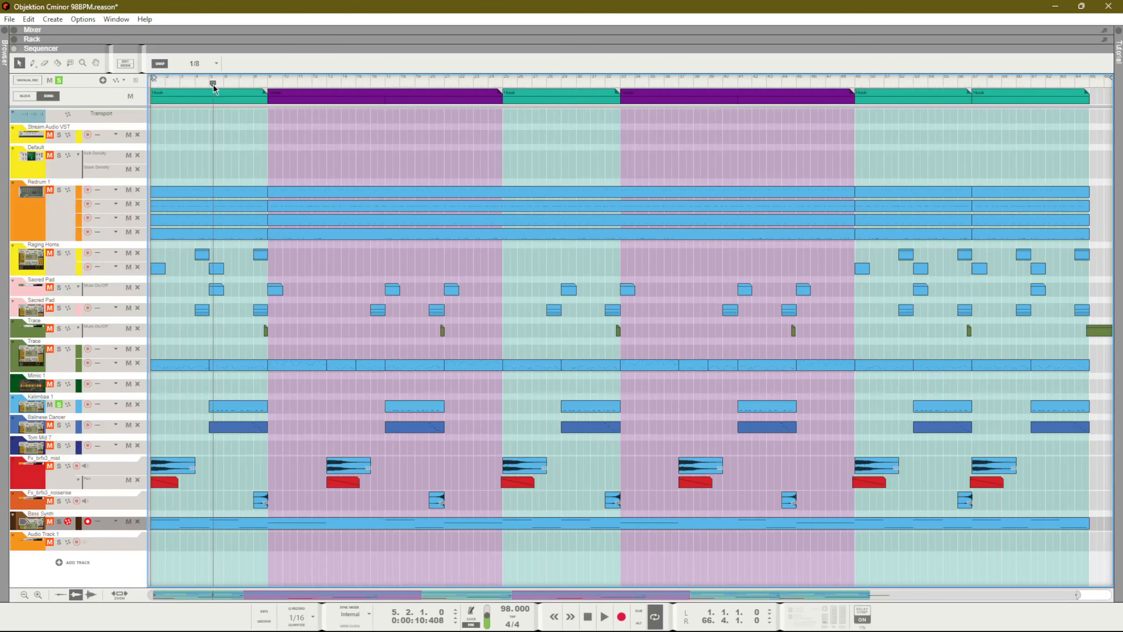
left_click(213, 85)
key("space")
double_click(251, 406)
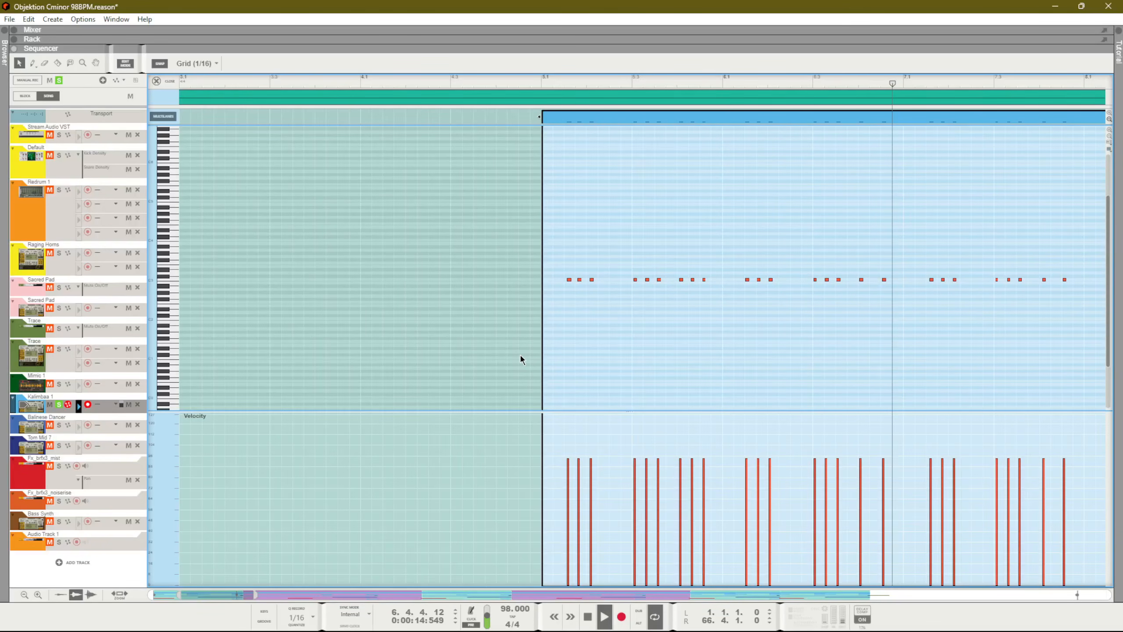
key("space")
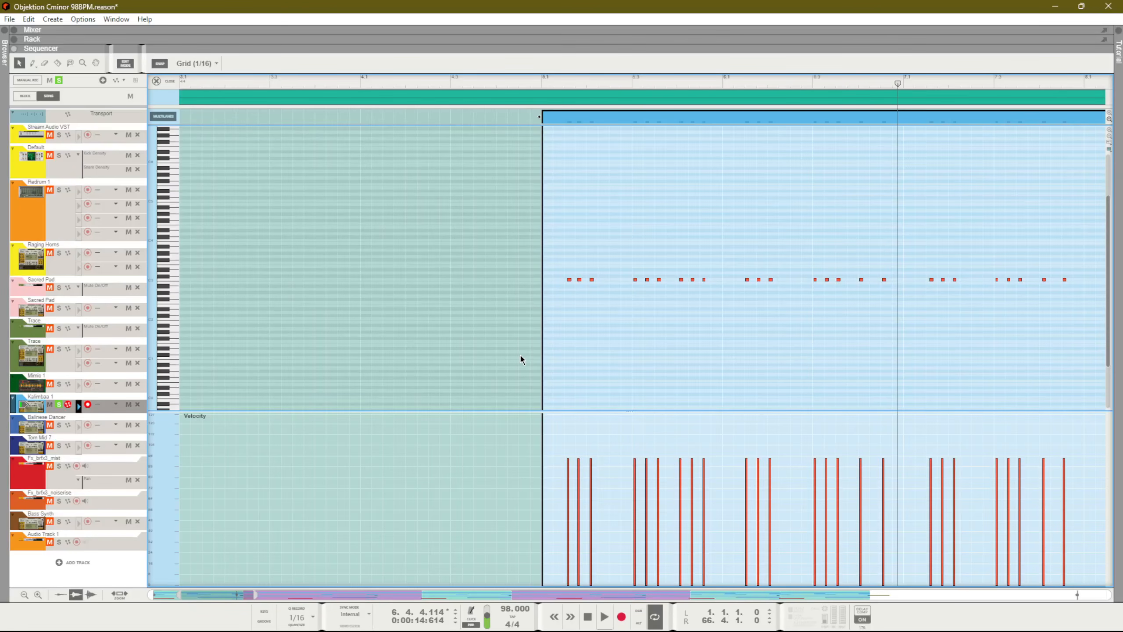
key("ctrl+e")
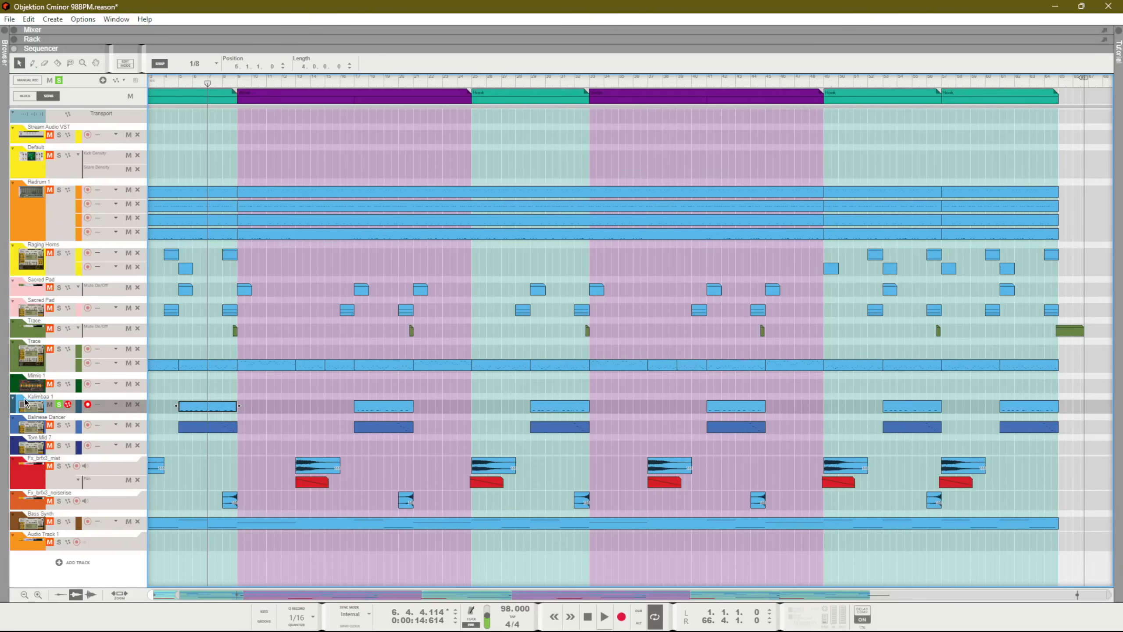
- Solo the Balinese Dancer track and examine its mixer channel, Objekt synth and RV7000 reverb
left_click(58, 425)
left_click(59, 425)
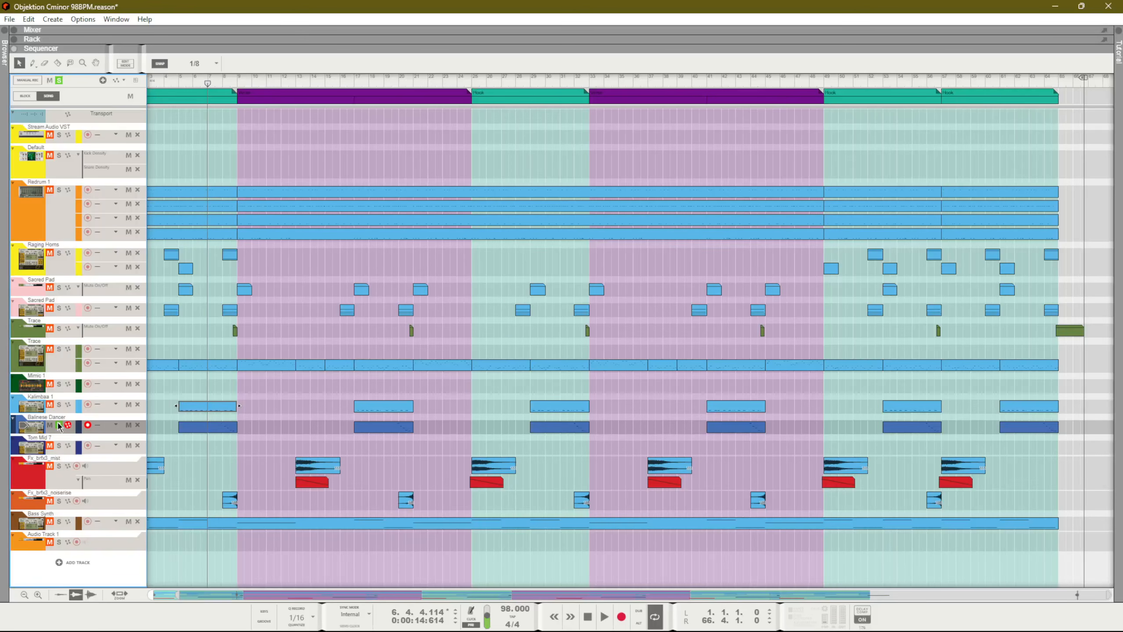
key("F5")
scroll(853, 389, "down", 3)
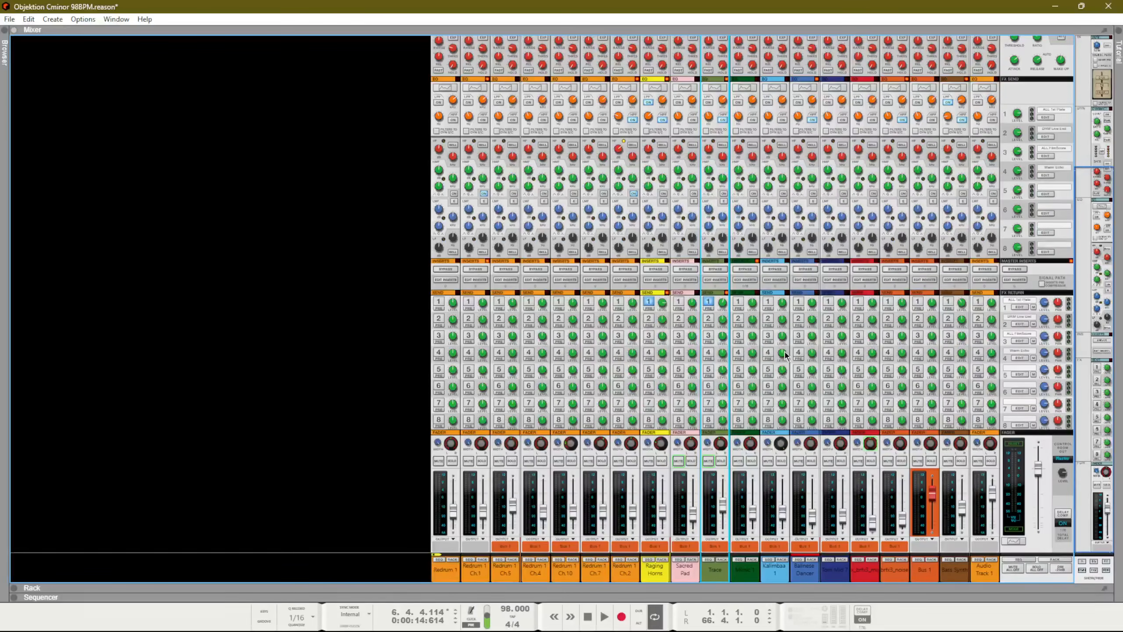
key("F6")
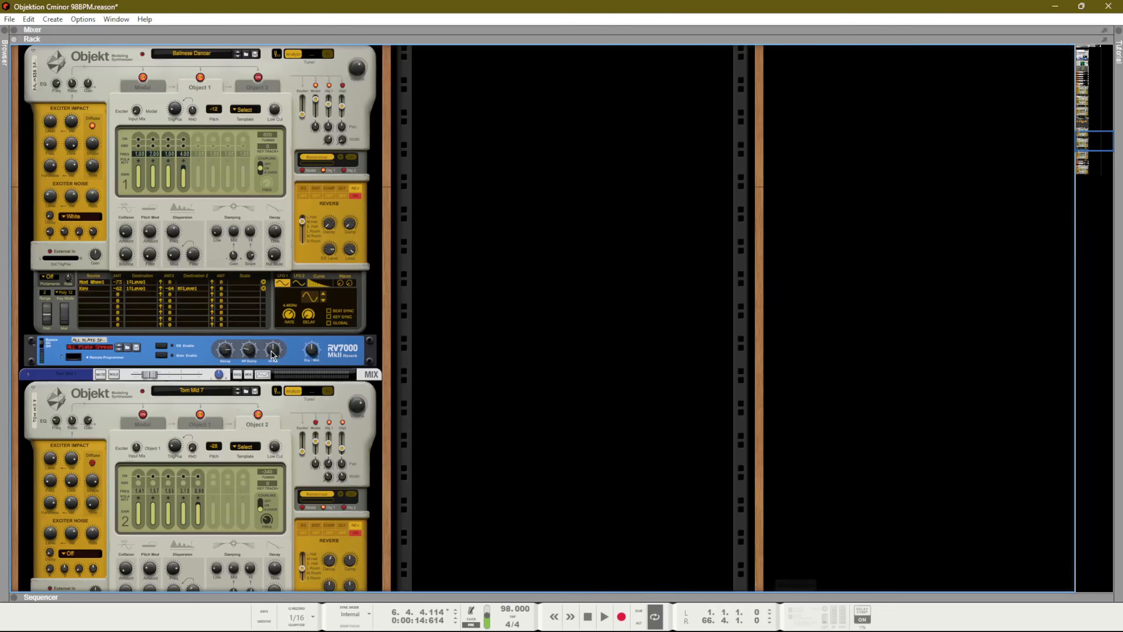
scroll(272, 354, "up", 2)
scroll(220, 382, "down", 1)
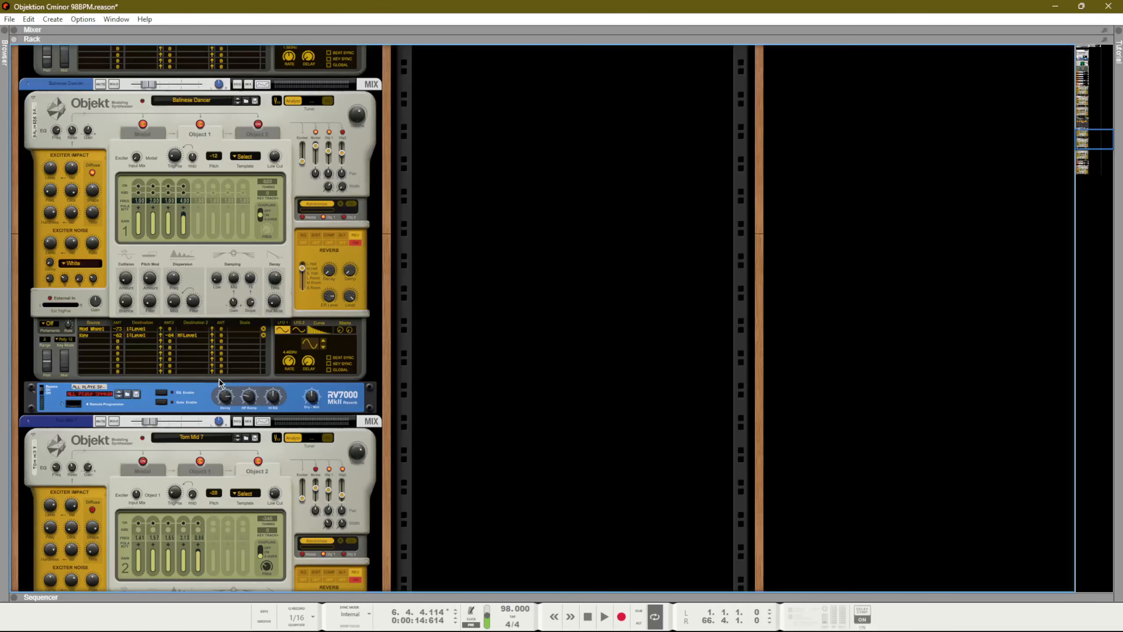
left_click(346, 399)
scroll(234, 251, "down", 3)
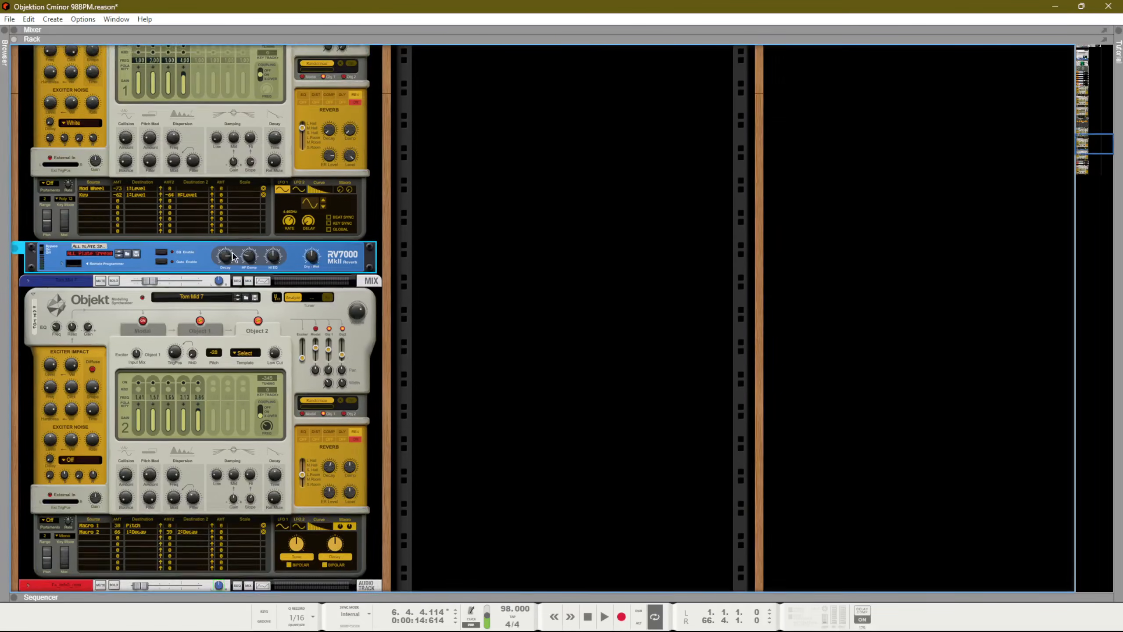
scroll(232, 253, "down", 8)
- Open the first Sacred Pad clip at bar 4 in the note editor and play its chord with the track soloed
key("F7")
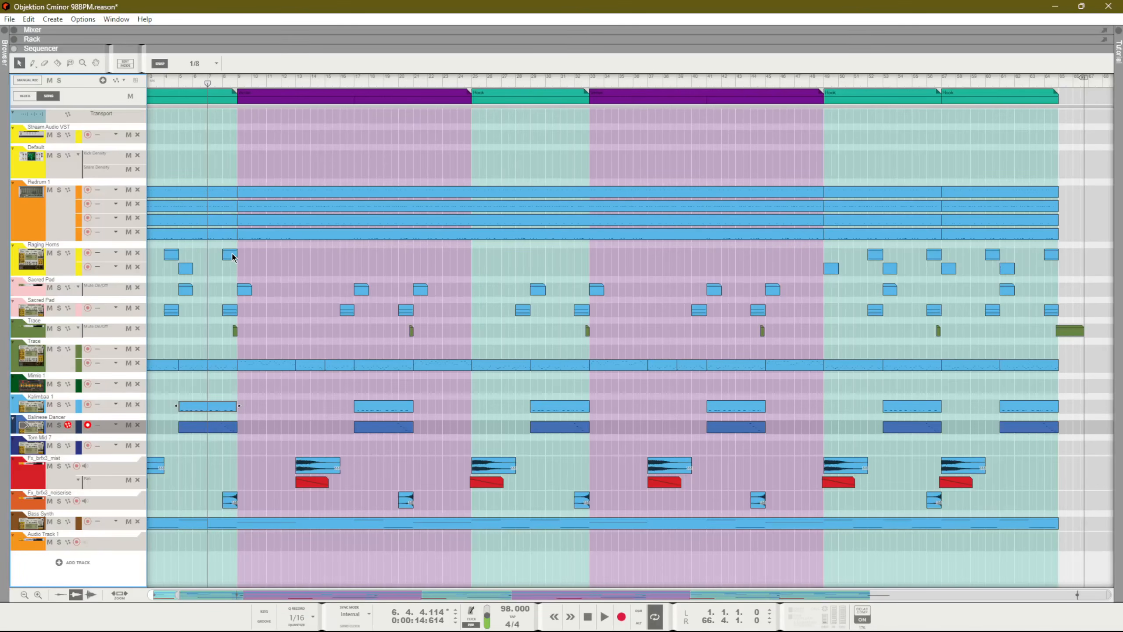
left_click(74, 309)
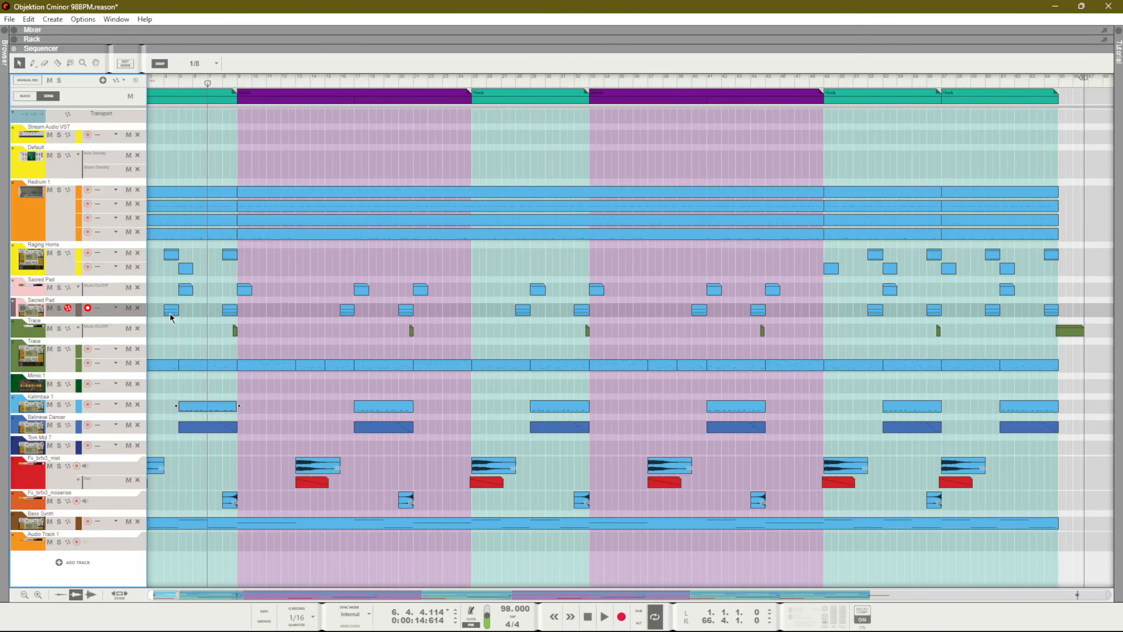
left_click(169, 94)
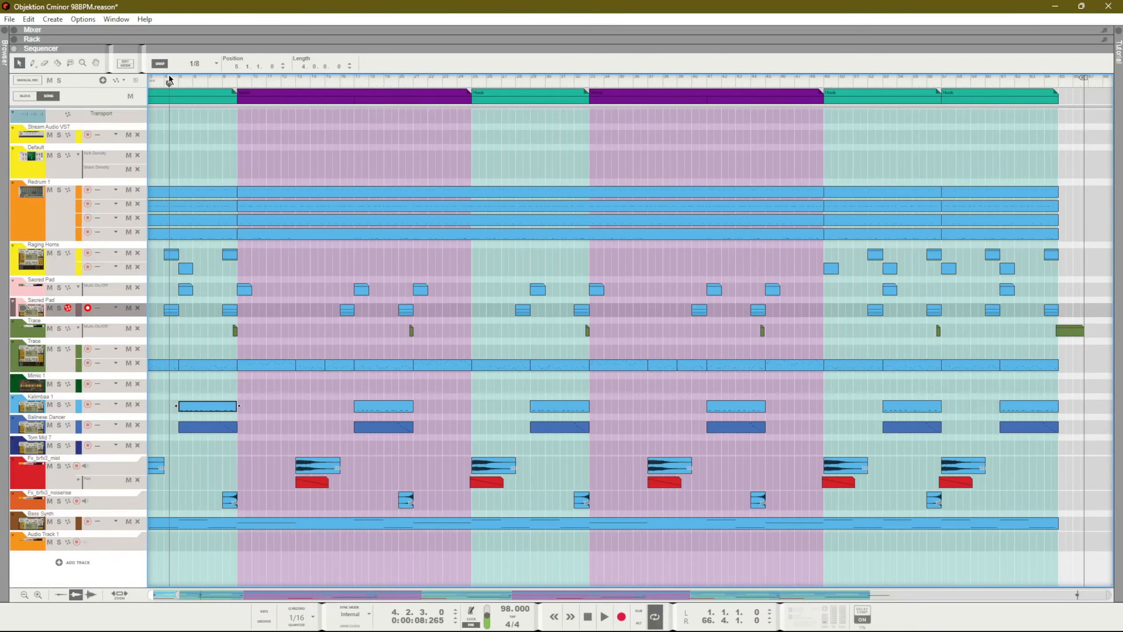
left_click(173, 313)
double_click(171, 310)
key("space")
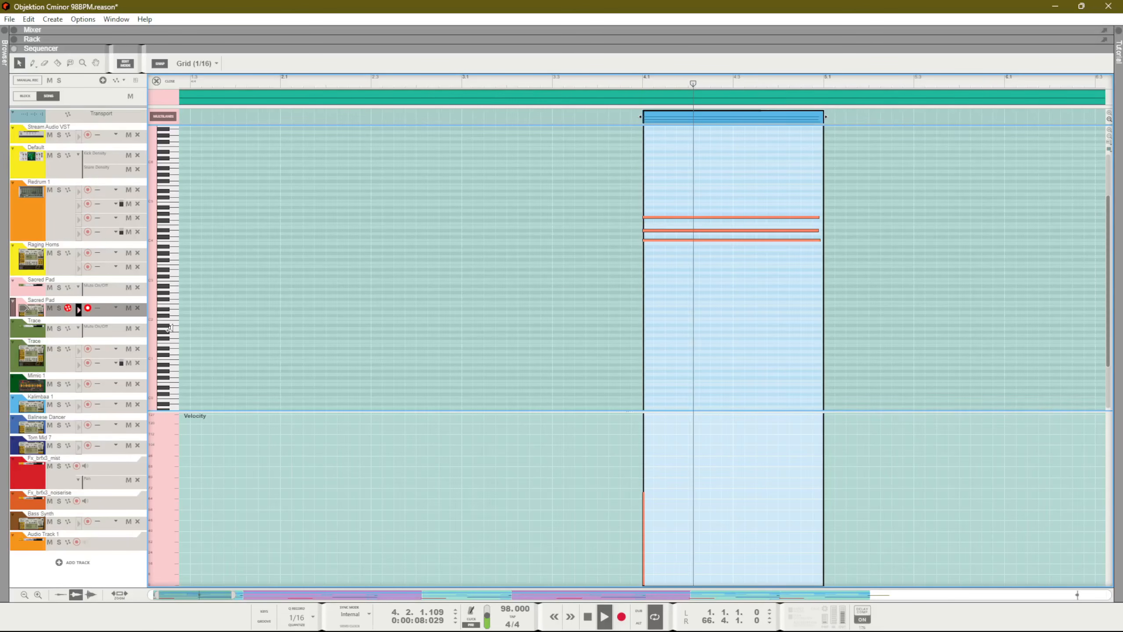
left_click(59, 308)
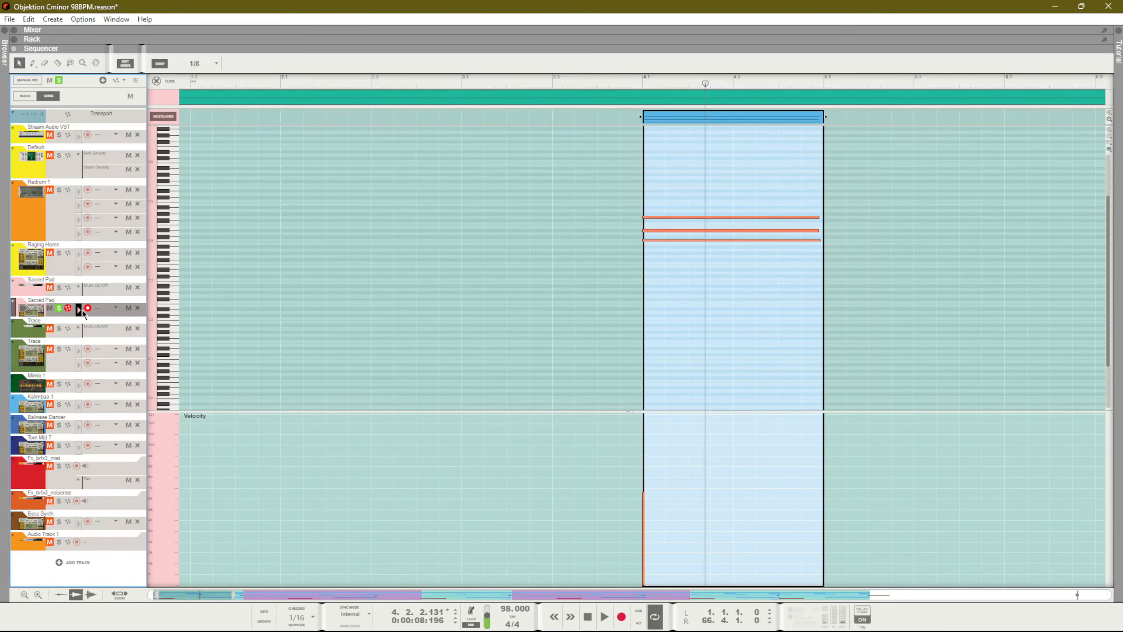
scroll(617, 250, "up", 3)
left_click(641, 75)
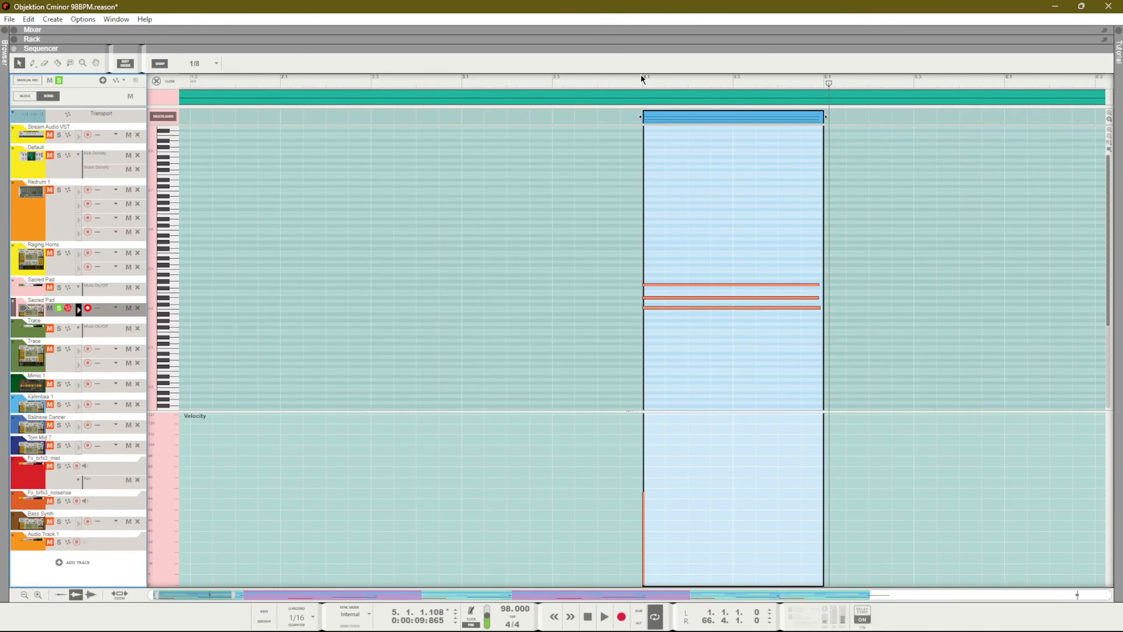
- Switch the exciter noise type of the Sacred Pad Objekt synth to Off, back to Color, and finally to White
key("F6")
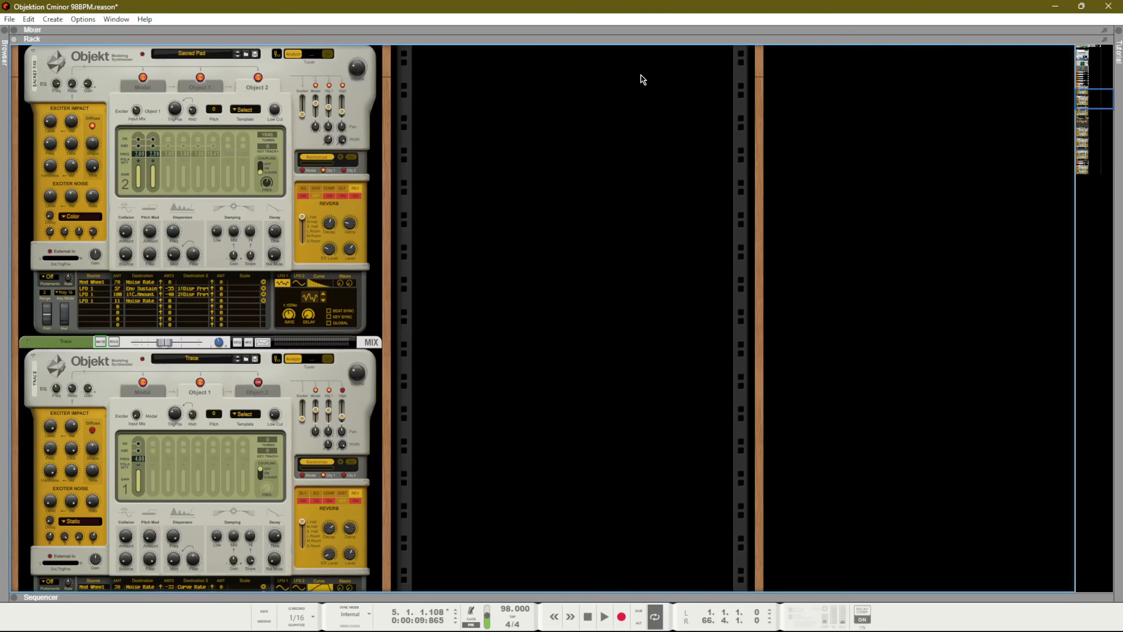
left_click(83, 220)
left_click(86, 224)
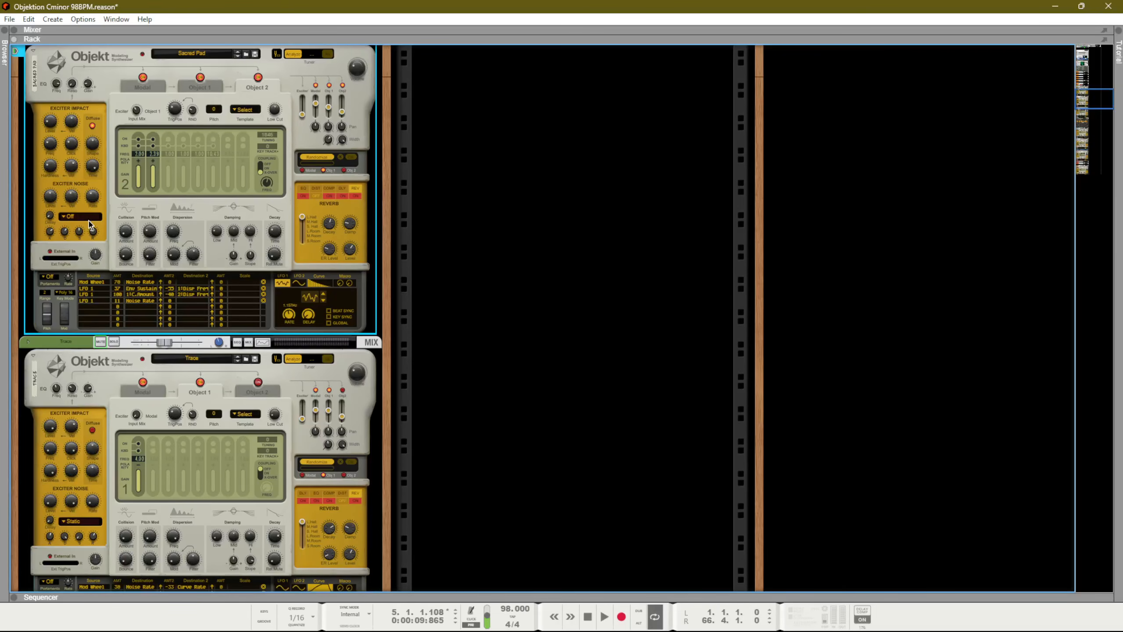
left_click(86, 218)
left_click(119, 254)
left_click(79, 215)
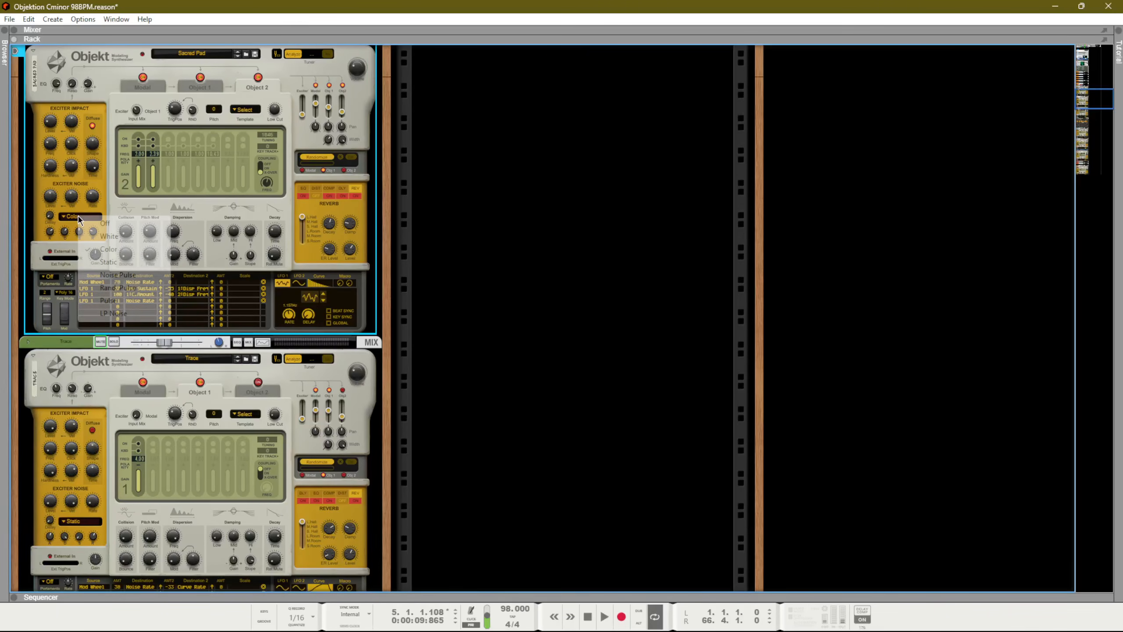
left_click(102, 241)
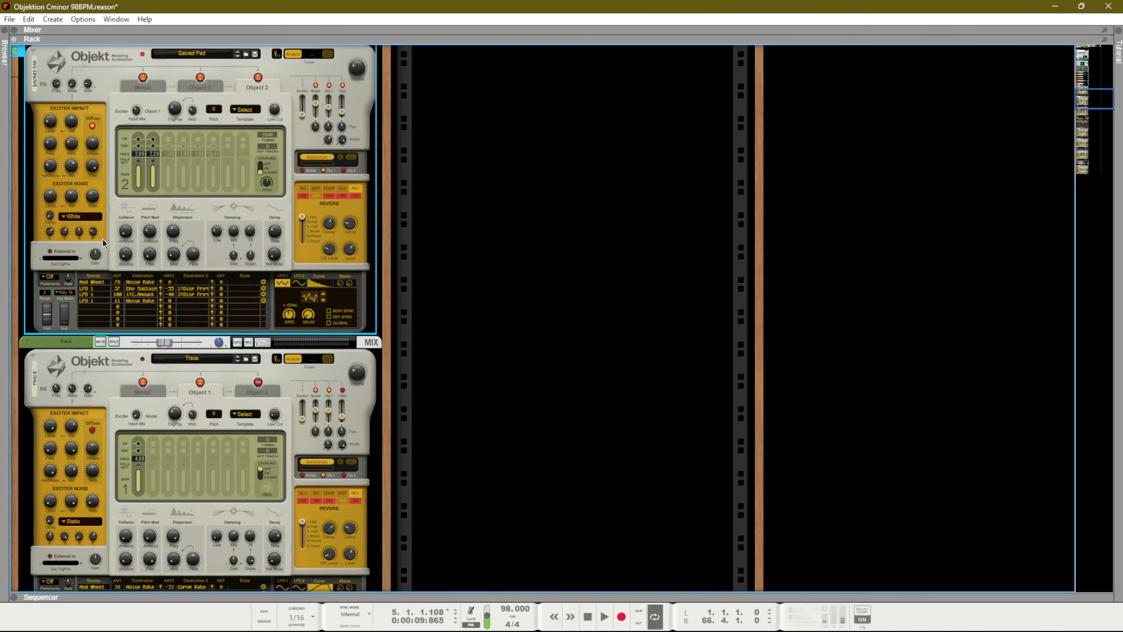
- Switch the exciter noise type of the Sacred Pad Objekt synth to Pulse, to LP Noise, and finally to Color
left_click(80, 216)
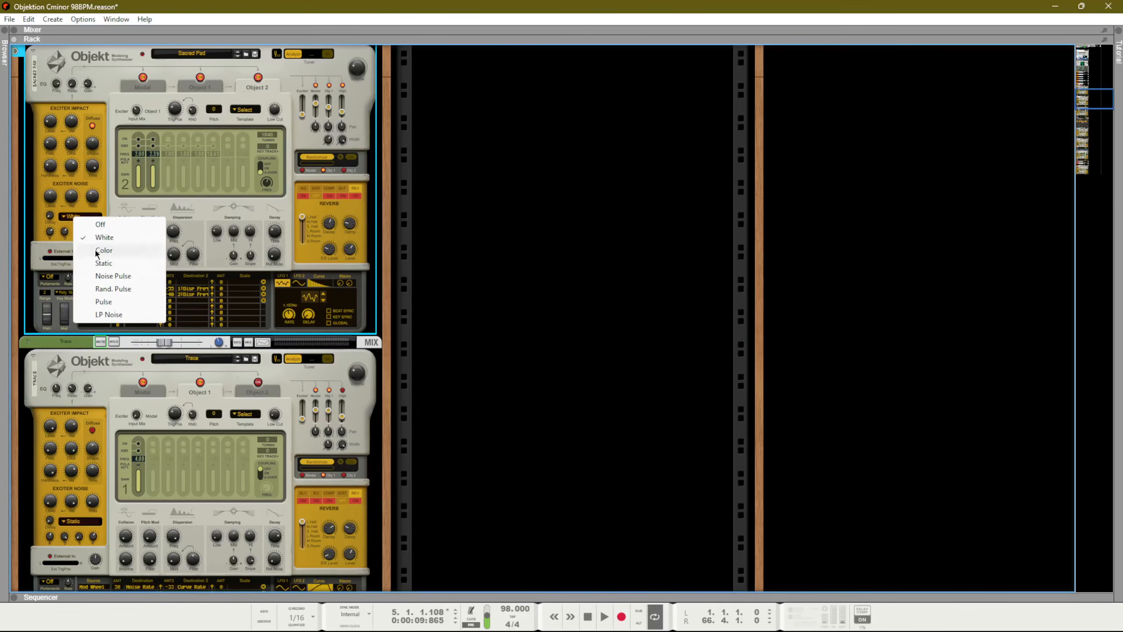
left_click(118, 309)
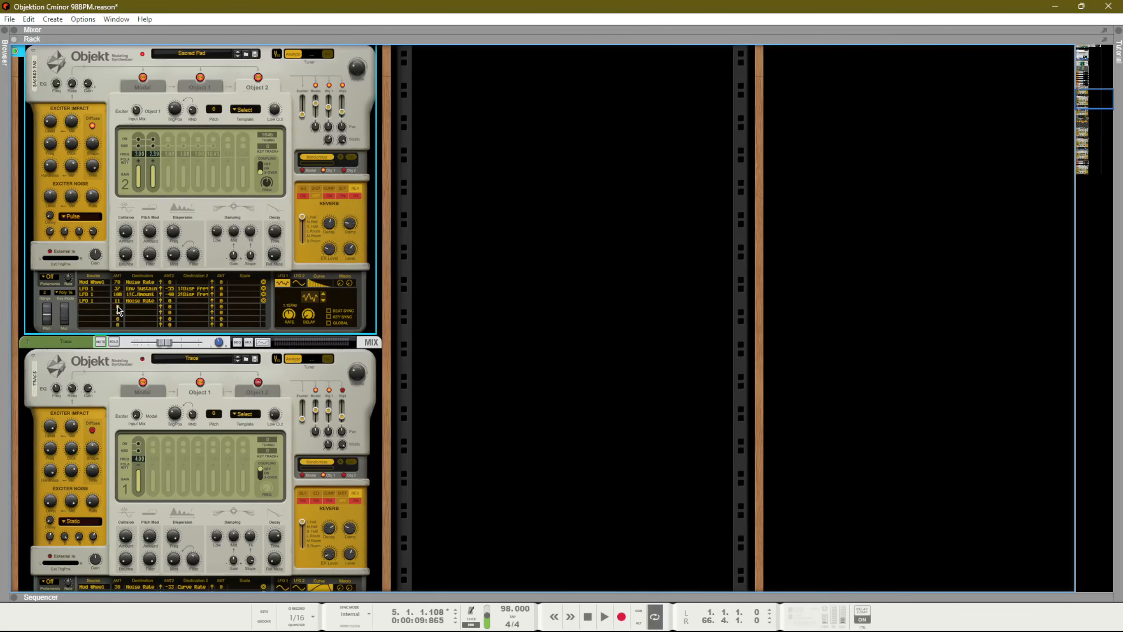
left_click(78, 216)
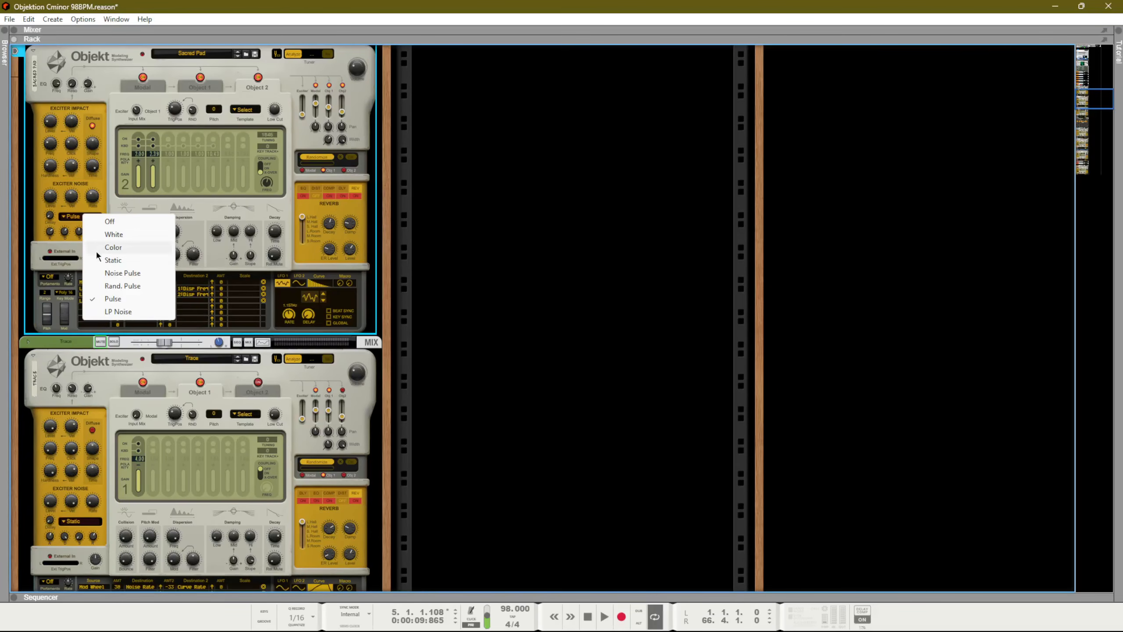
left_click(118, 312)
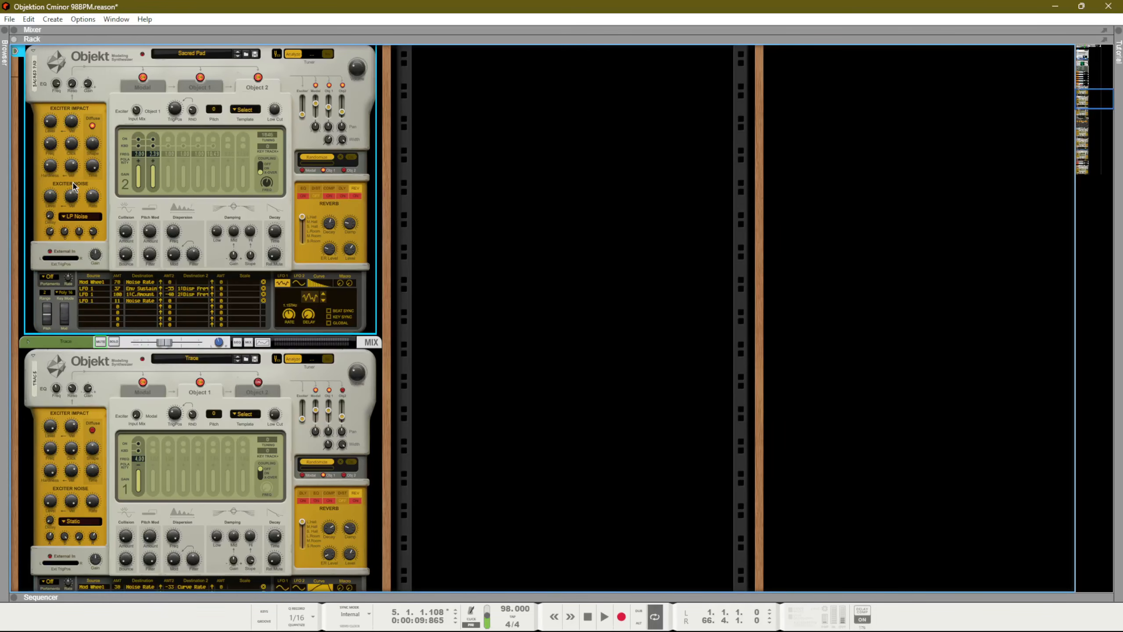
left_click(78, 218)
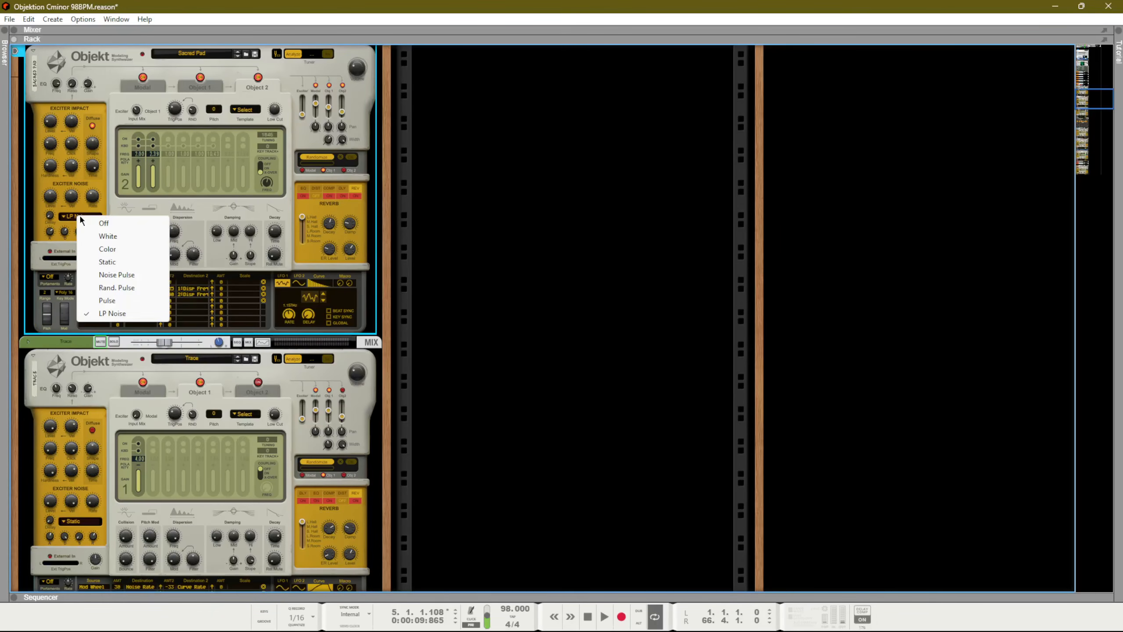
left_click(103, 248)
- Move the solo from Sacred Pad to Raging Horns, open its first clip at bar 1 in the note editor and play it
key("F7")
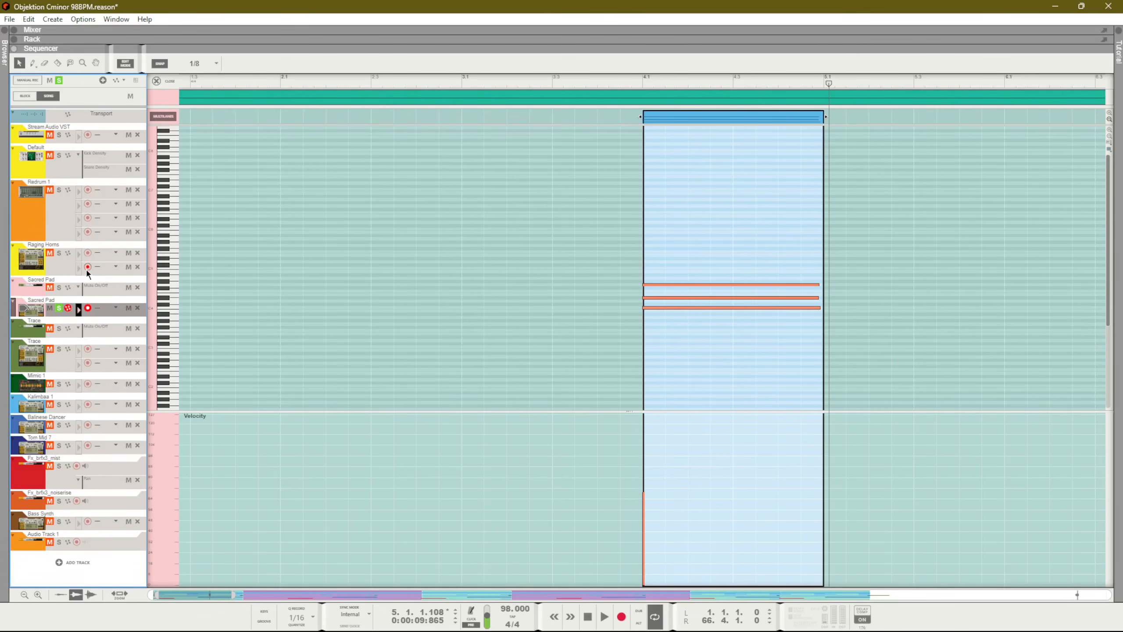
key("ctrl+e")
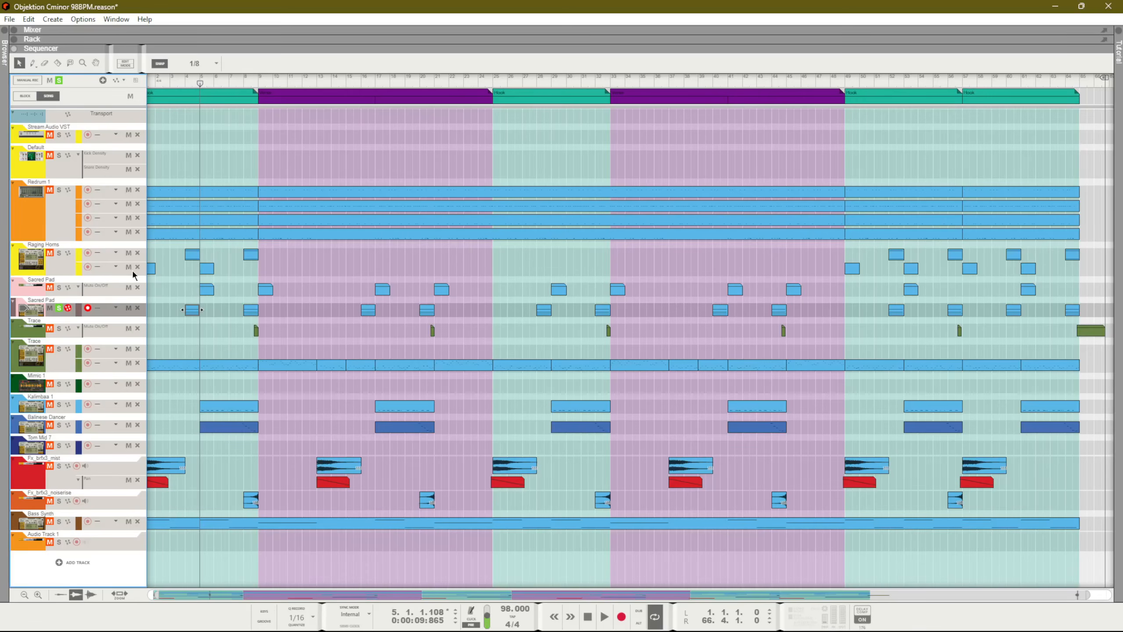
left_click(61, 311)
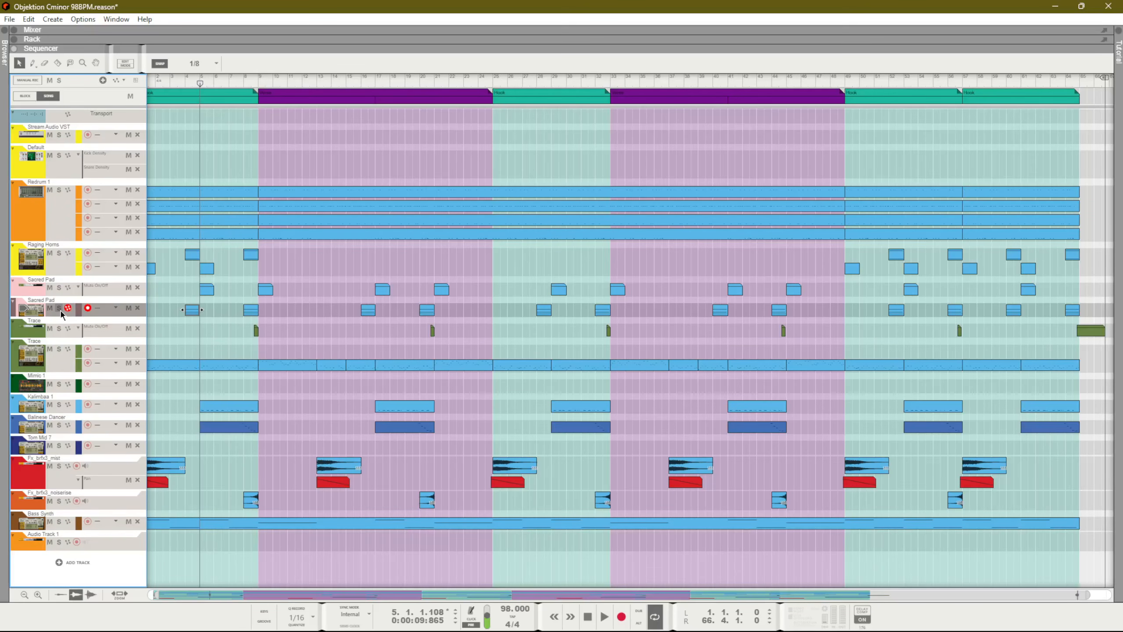
left_click(58, 253)
key("shift+Return")
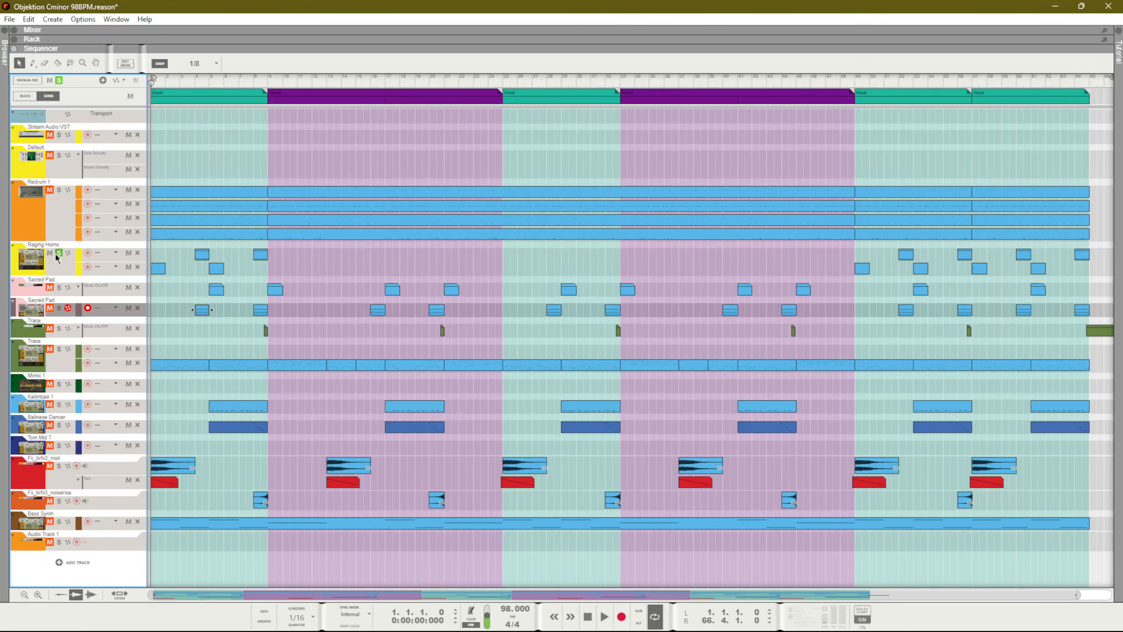
double_click(157, 268)
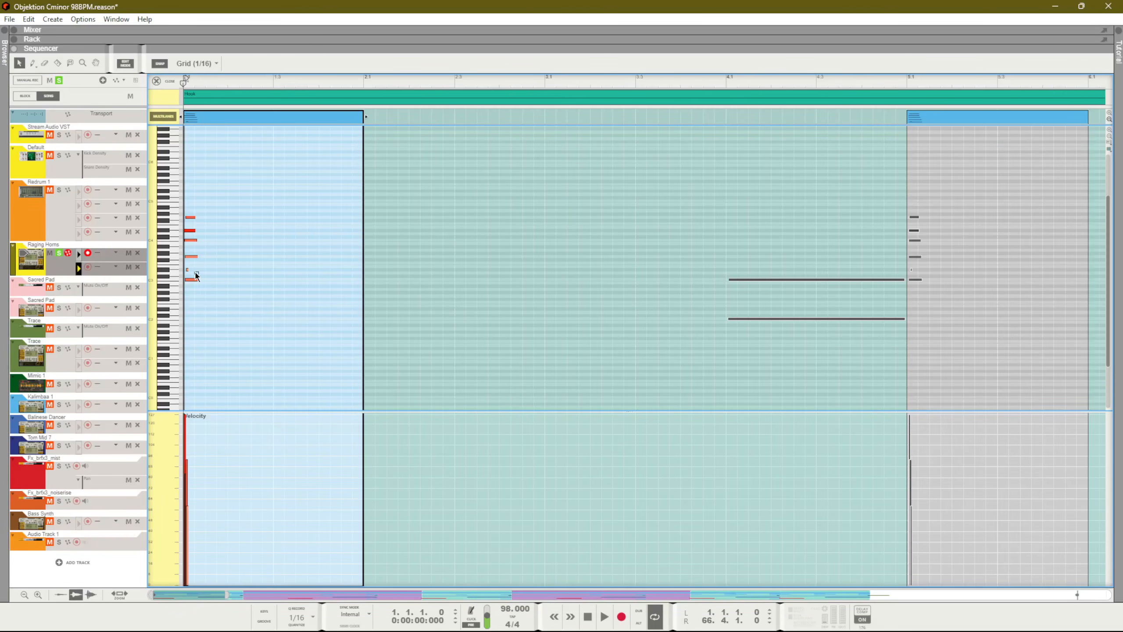
key("space")
key("space")
- Turn off the Raging Horns solo and return from the note editor to the full arrangement
key("F6")
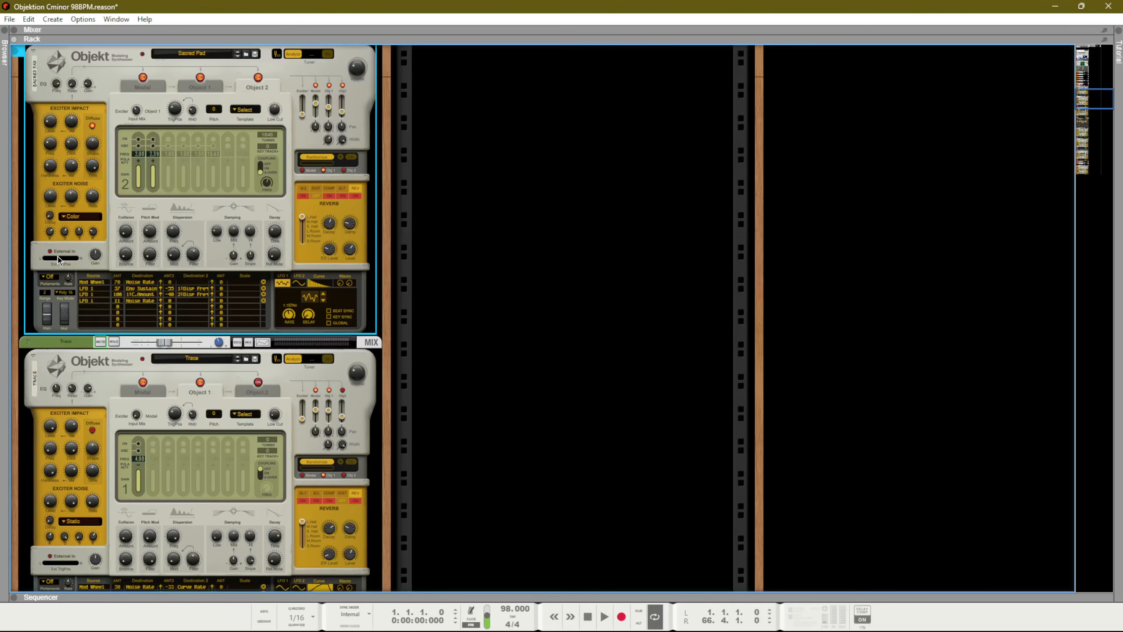
key("F7")
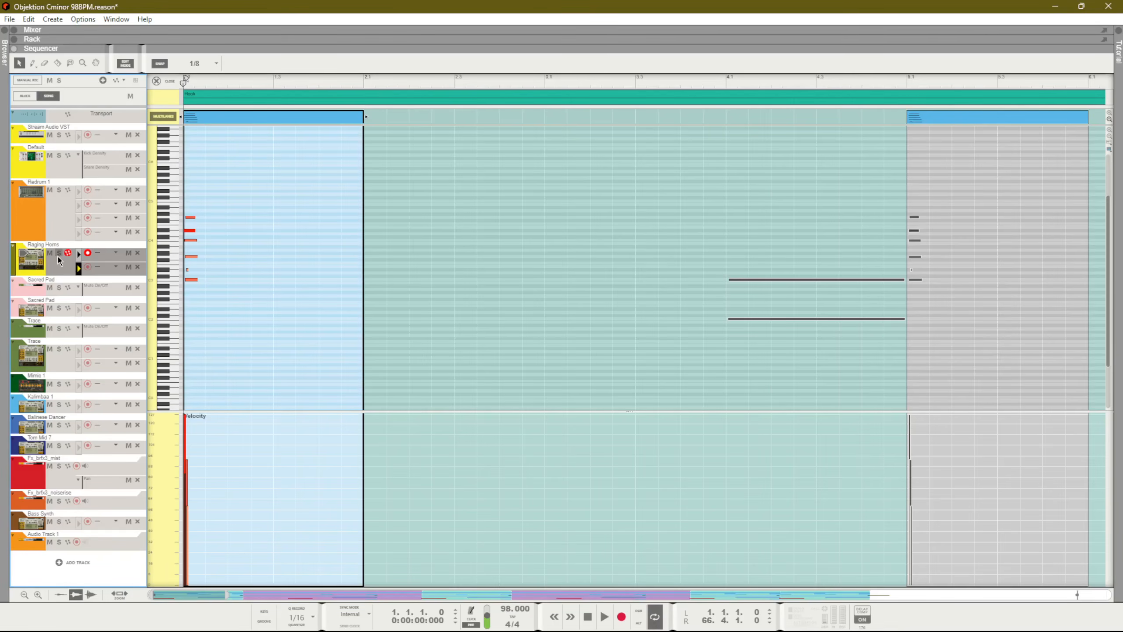
key("ctrl+Tab")
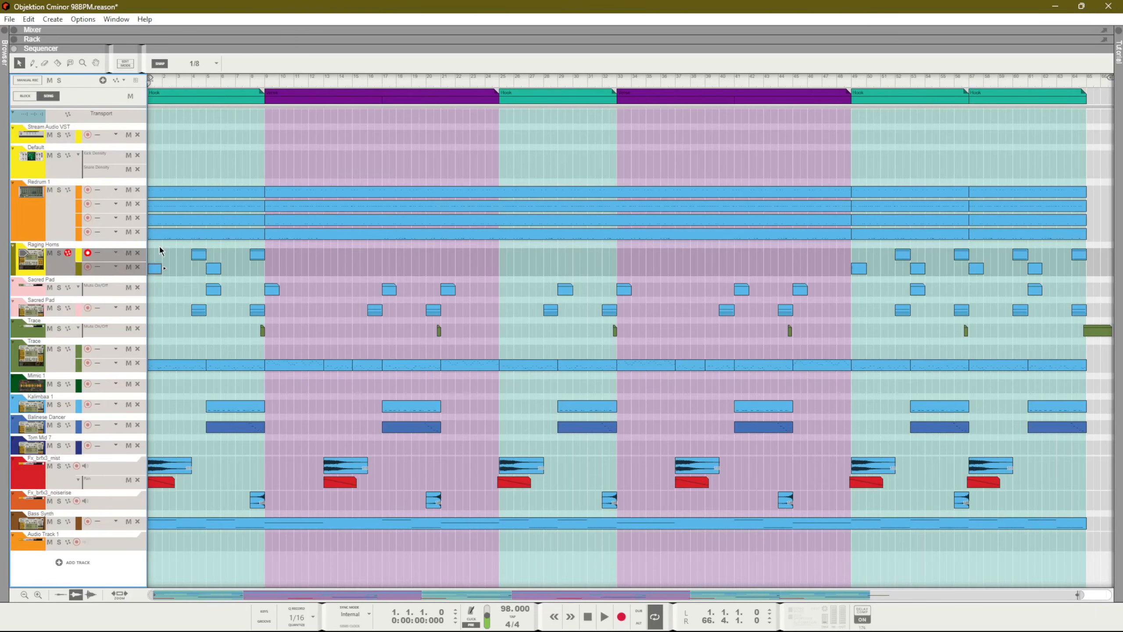
left_click_drag(180, 380, 81, 409)
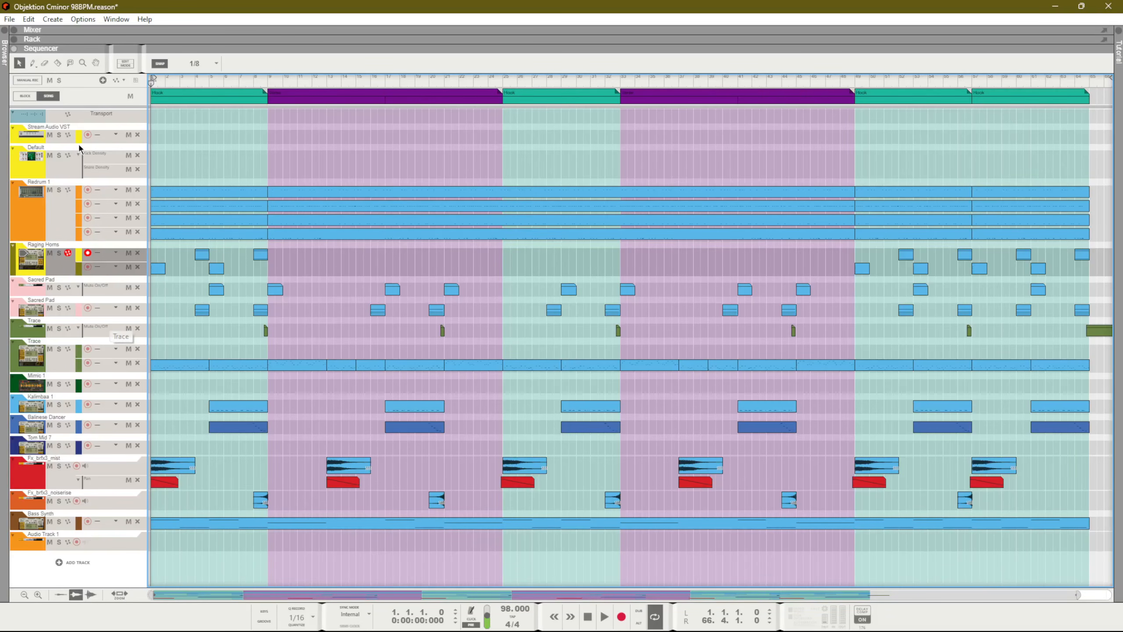
- Take the BeatMap player above Redrum out of bypass in the rack and view its selectable beat maps
left_click(69, 169)
key("F6")
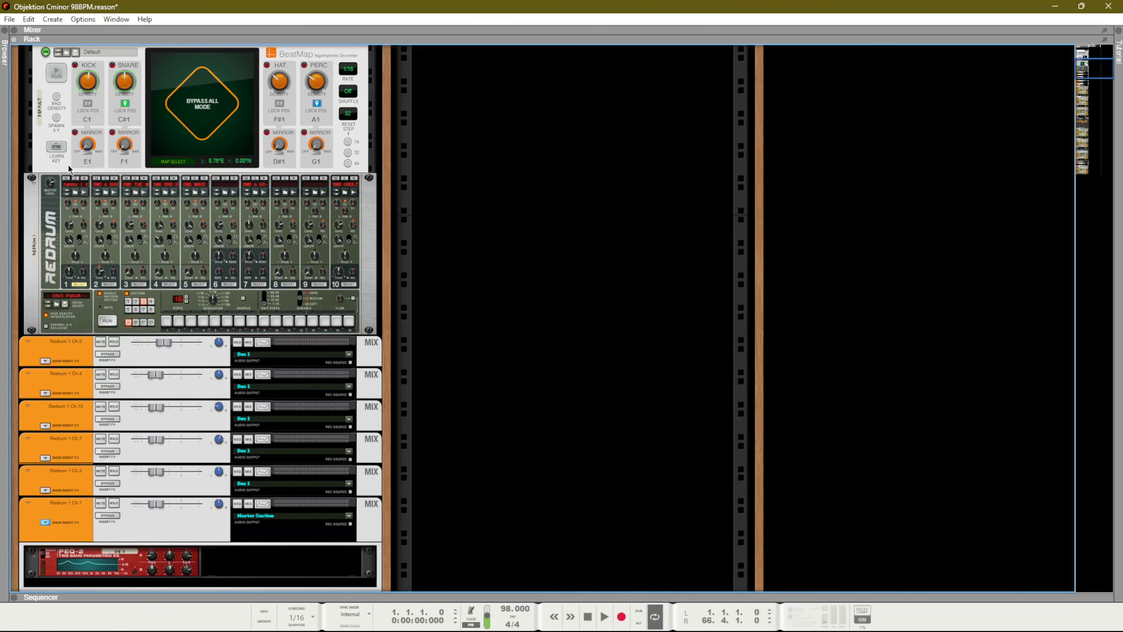
scroll(69, 170, "up", 4)
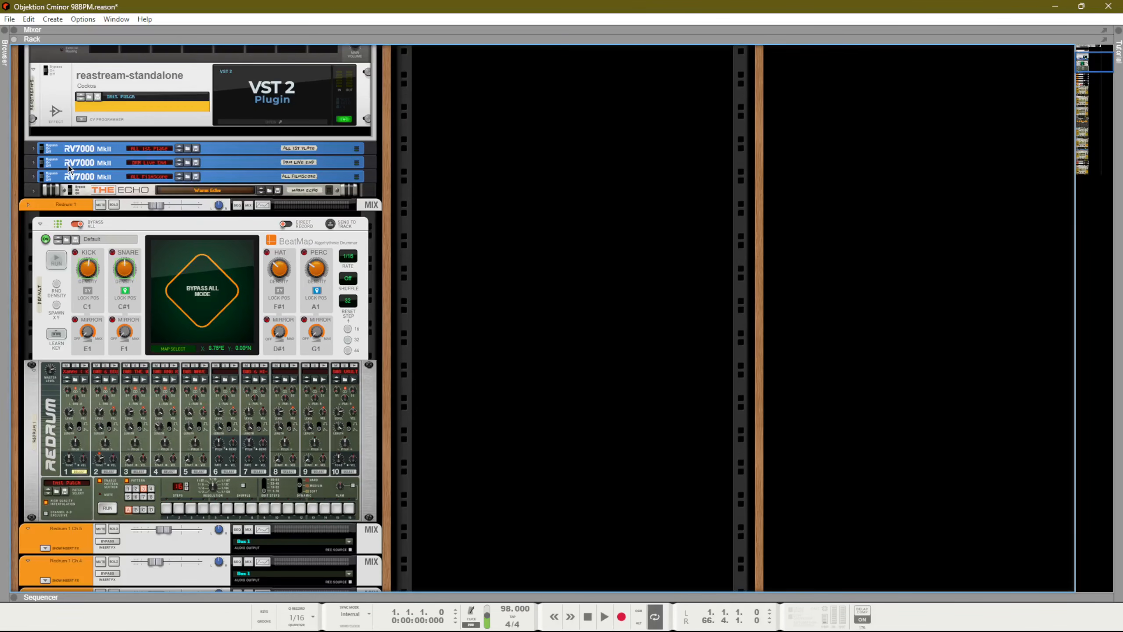
left_click(75, 226)
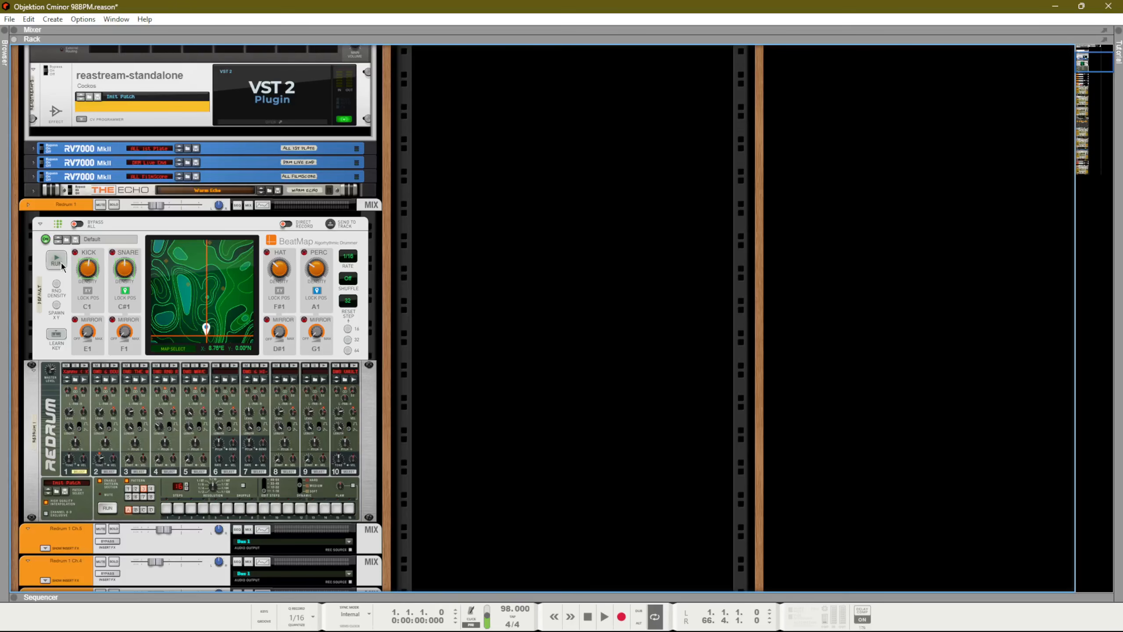
left_click(173, 349)
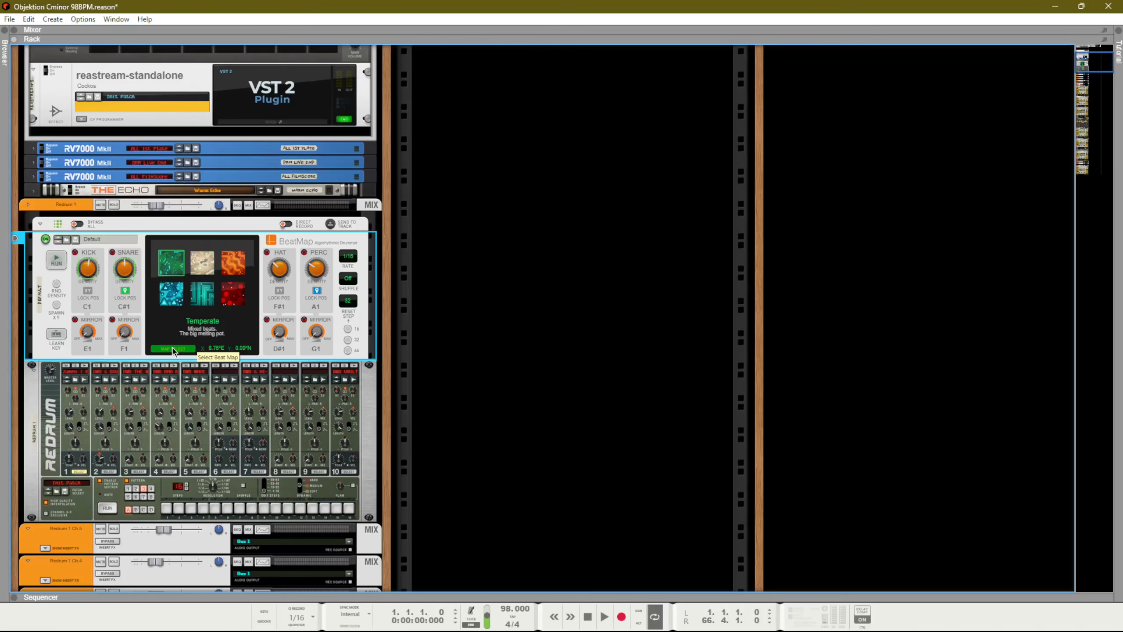
left_click(172, 349)
- Run the BeatMap pattern through Redrum, stop it, and put the player back in bypass
left_click(54, 260)
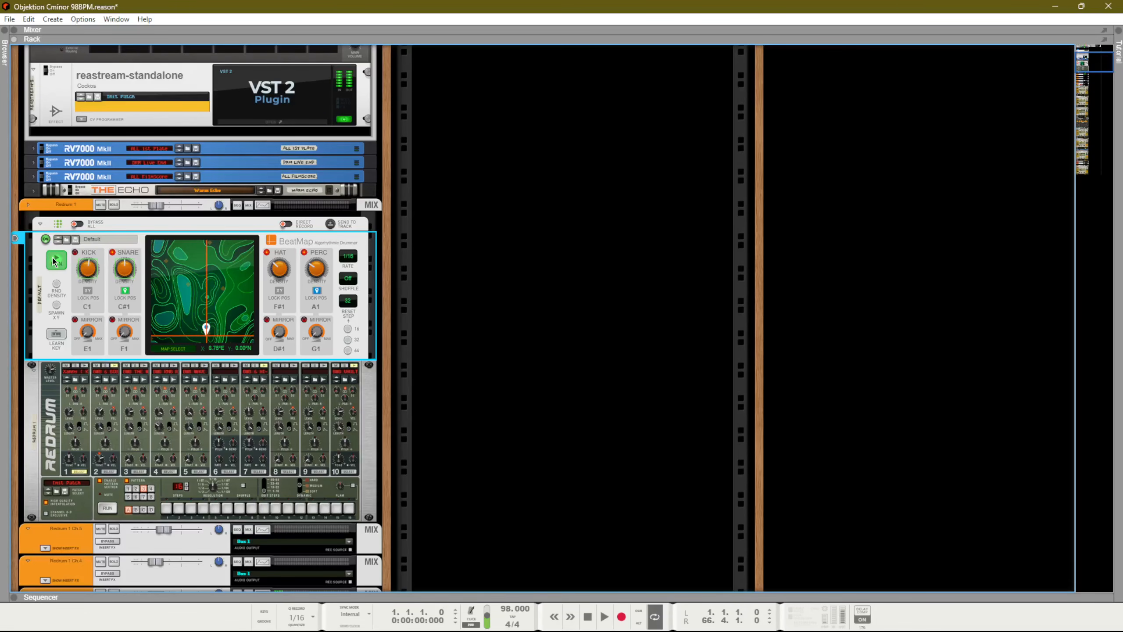
left_click(248, 434)
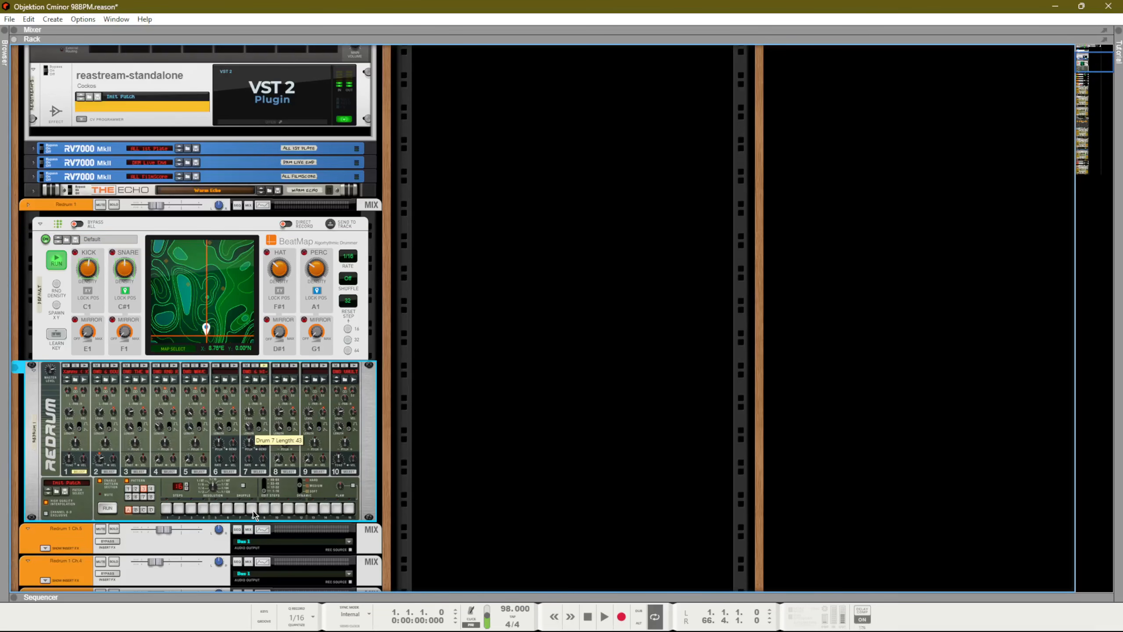
left_click_drag(254, 512, 256, 522)
left_click(56, 261)
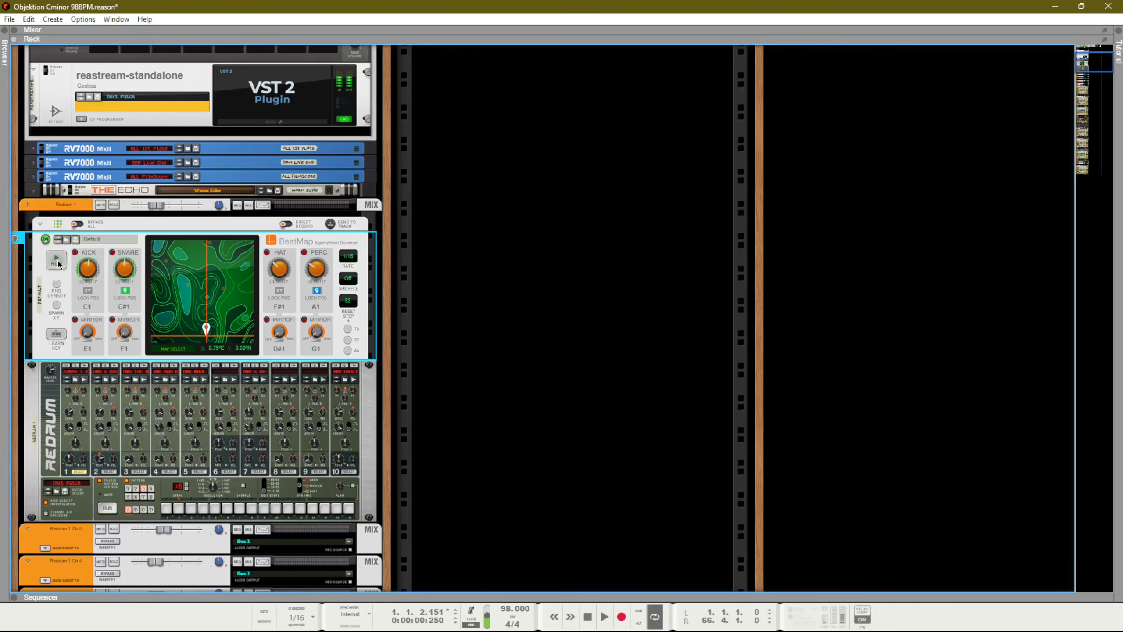
left_click(79, 224)
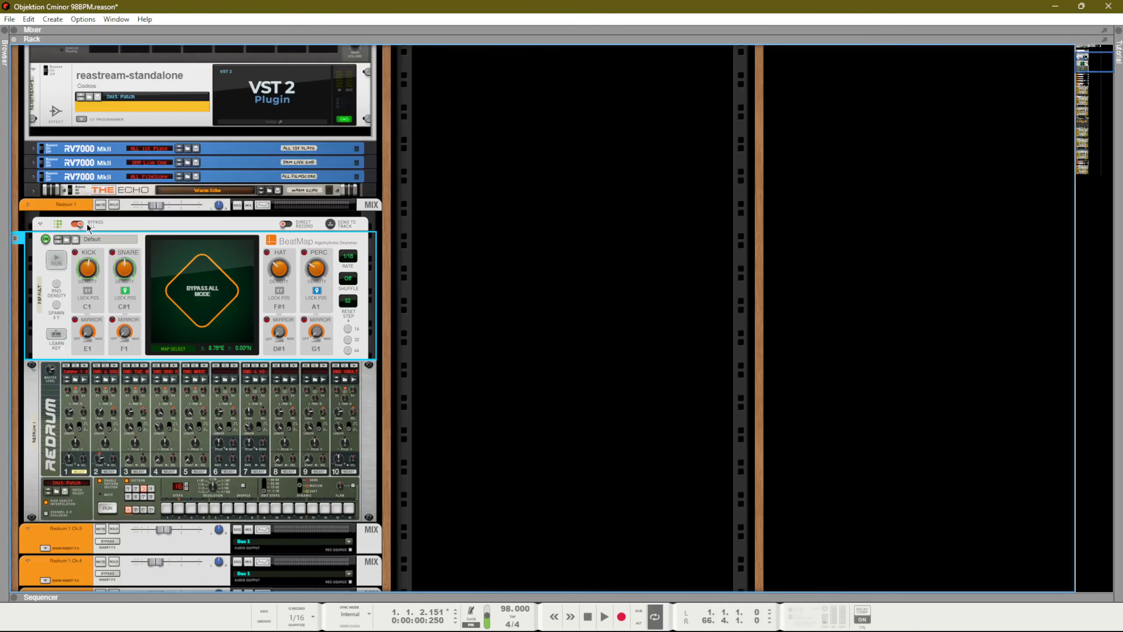
- Compare BeatMap's Send to Track option with the Redrum lanes, and play the full beat from bar 1 to bar 9
key("F7")
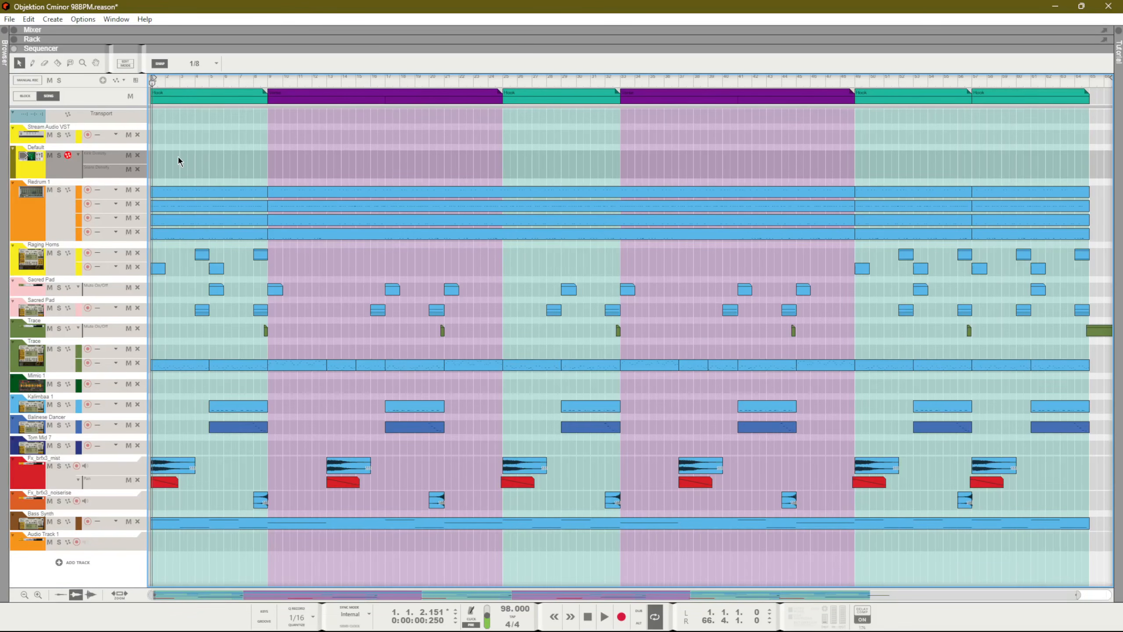
key("F6")
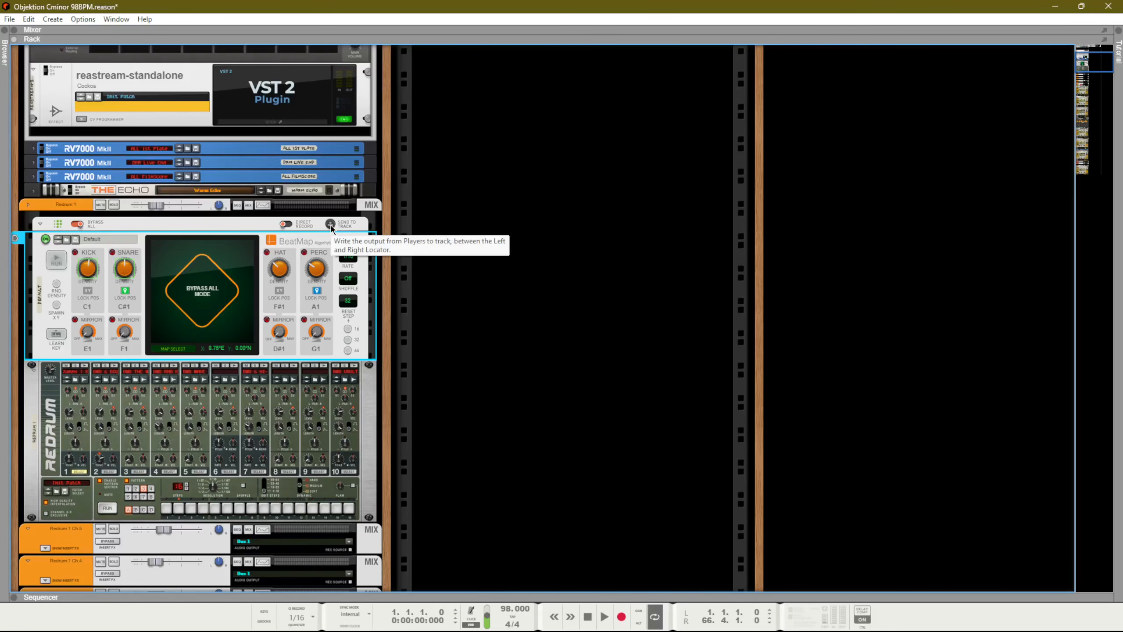
key("F7")
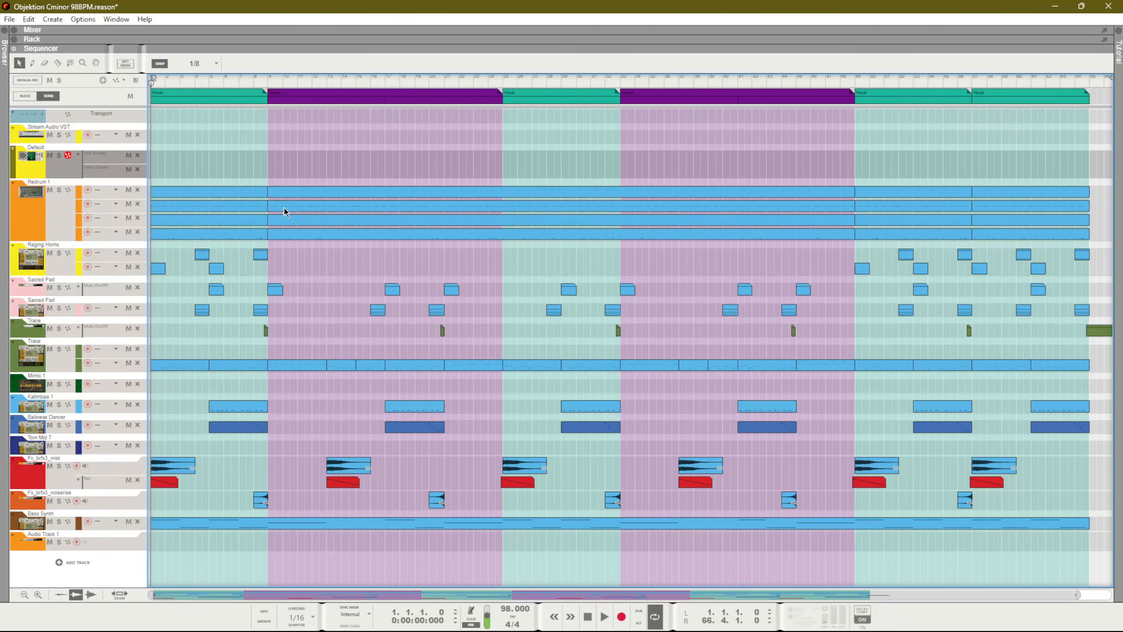
key("space")
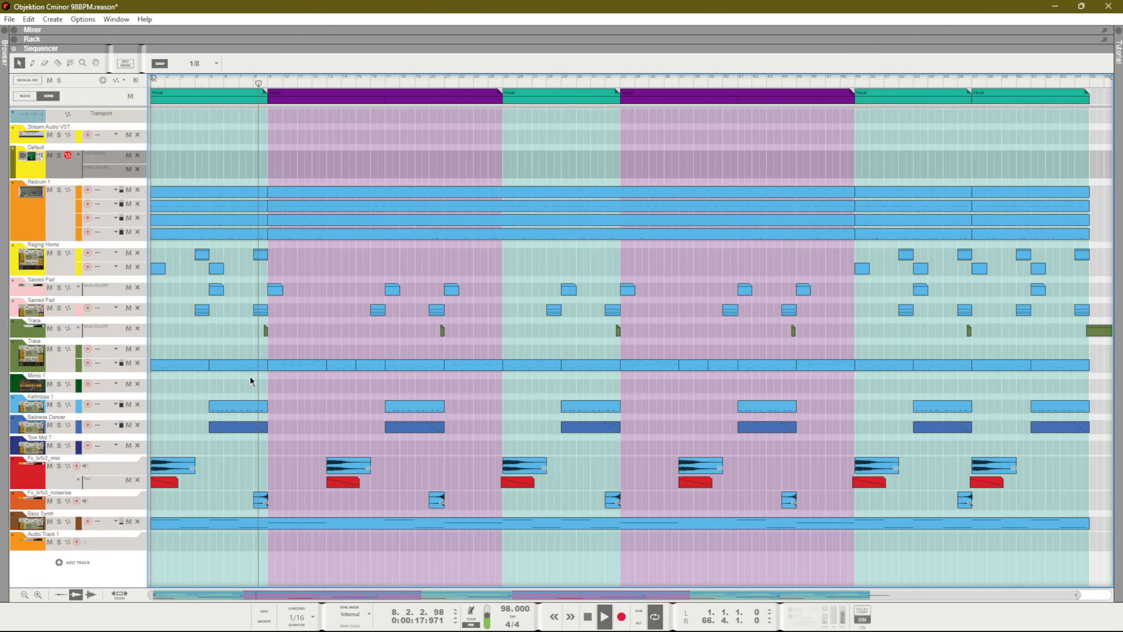
key("space")
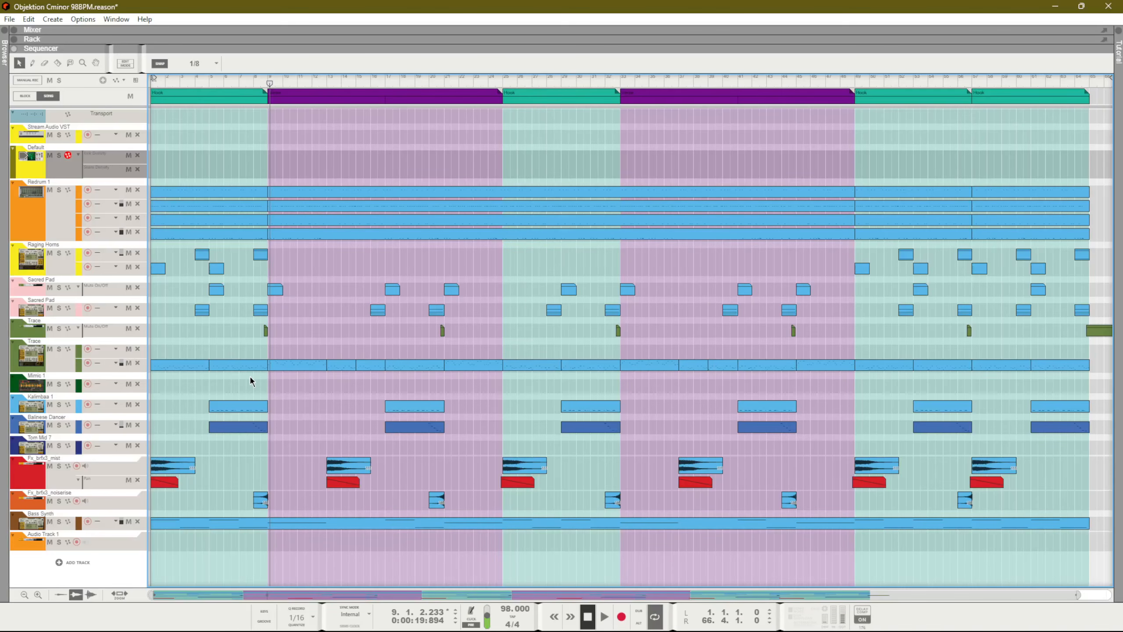
- Examine the rack from the master section through BeatMap, Redrum and its mix channels to the Raging Horns, Sacred Pad and Trace synths
key("F6")
scroll(250, 377, "up", 5)
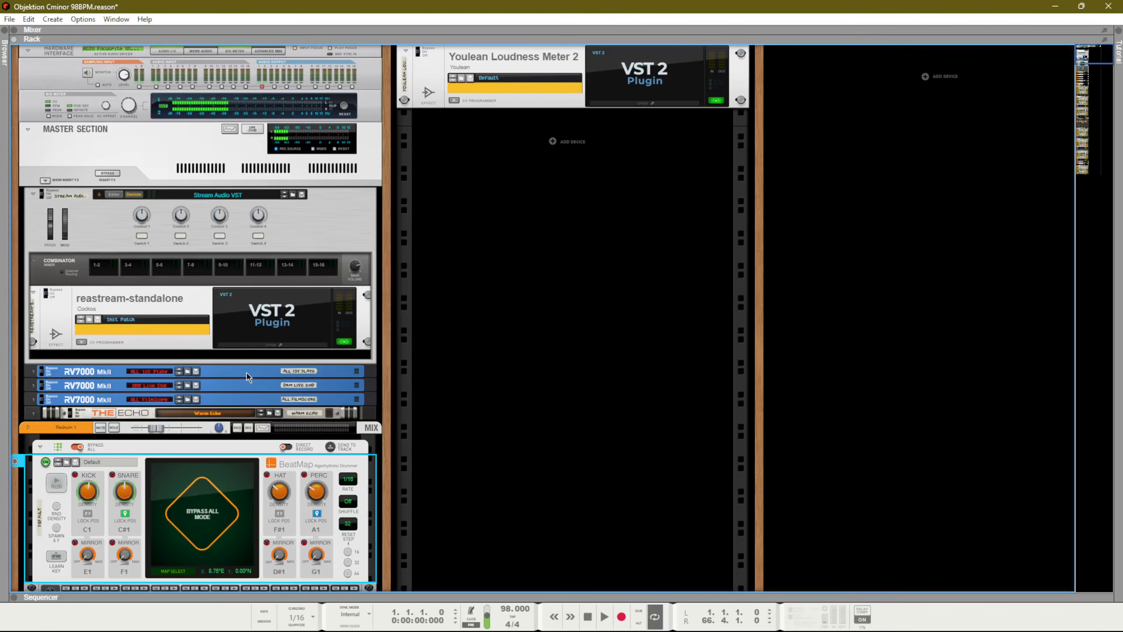
scroll(247, 375, "down", 12)
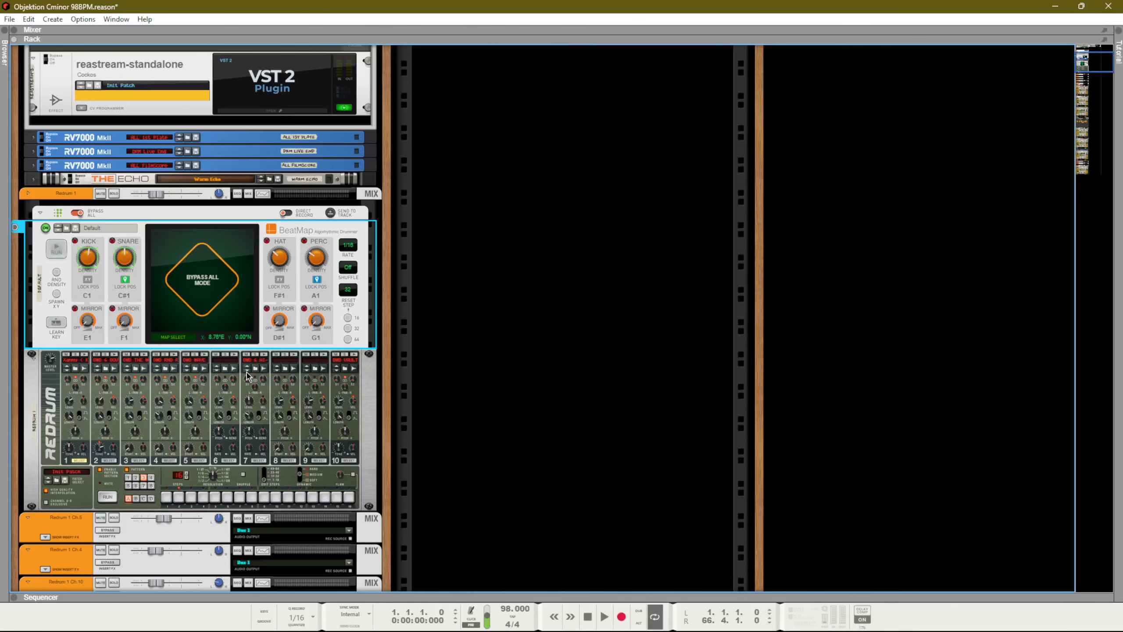
scroll(246, 375, "down", 4)
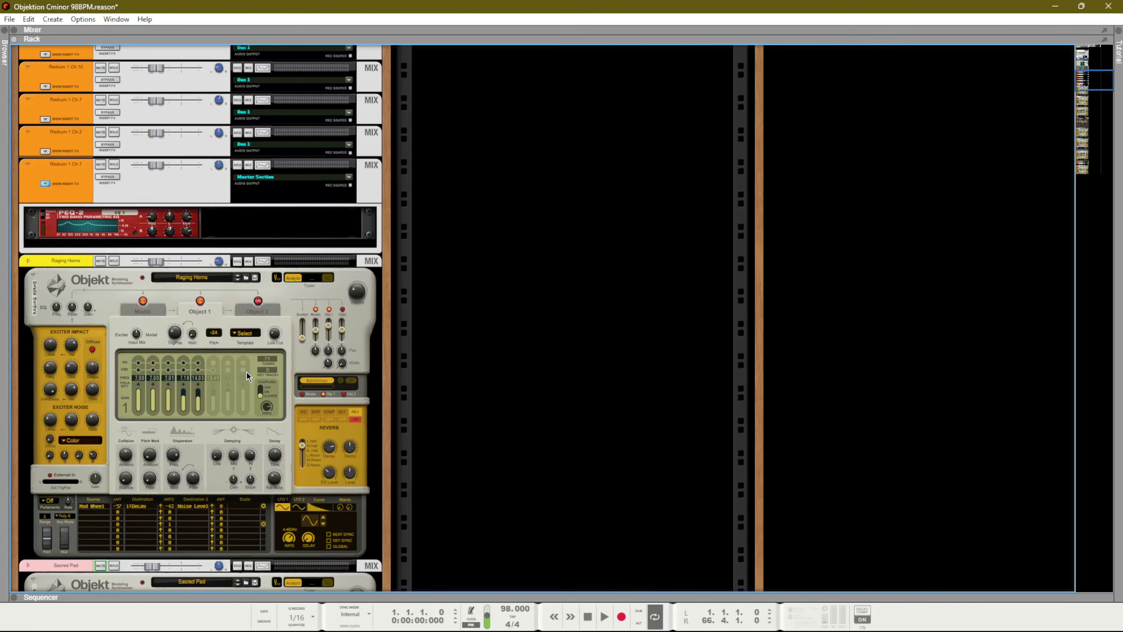
scroll(246, 372, "up", 10)
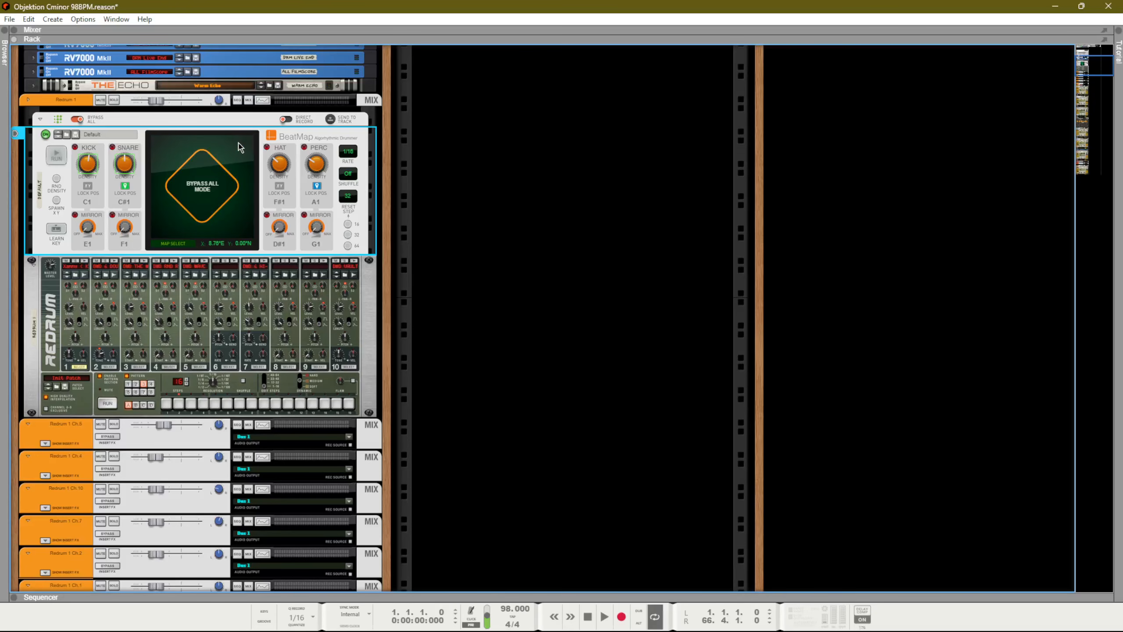
scroll(244, 328, "down", 15)
scroll(225, 381, "down", 10)
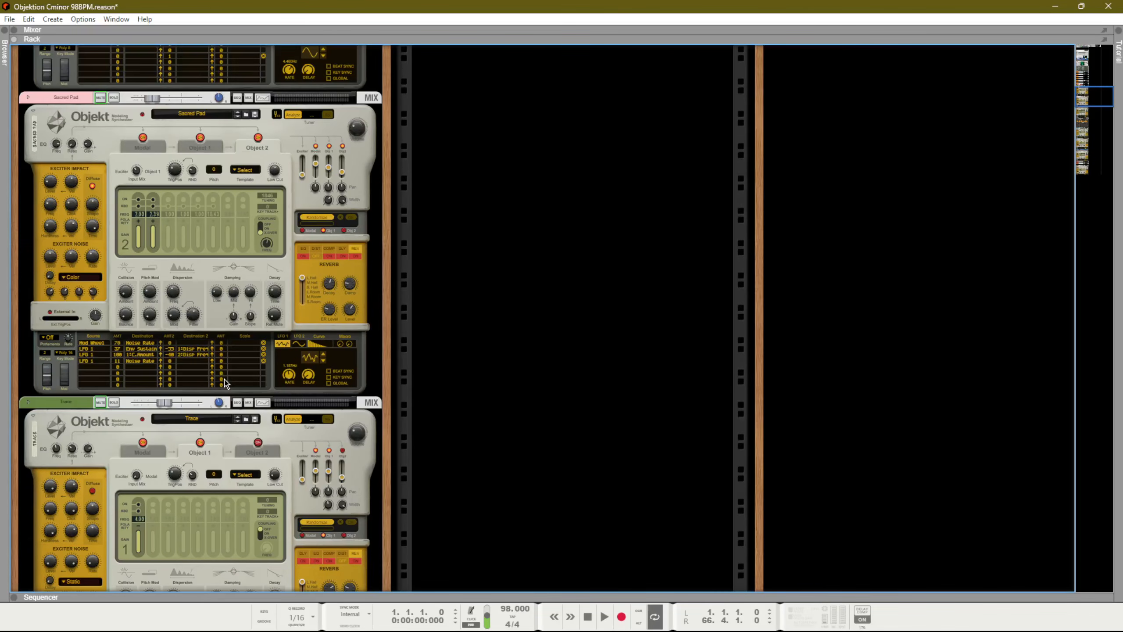
- Play the arrangement from bar 1 to bar 17, soloing the Trace track for a few bars along the way
key("F7")
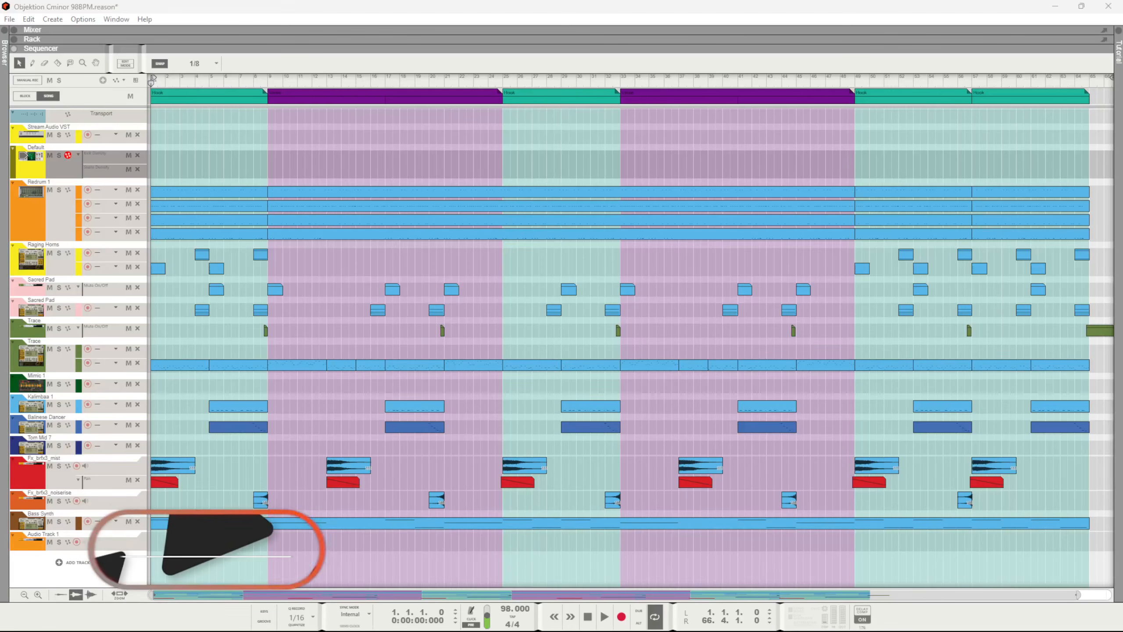
left_click(446, 157)
key("space")
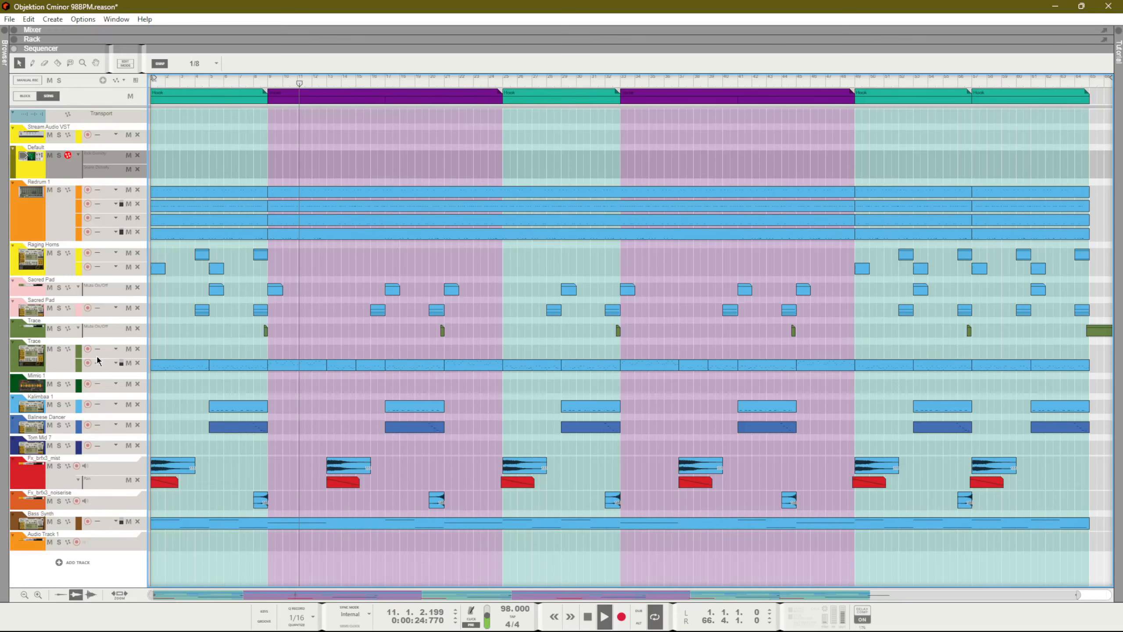
left_click(60, 350)
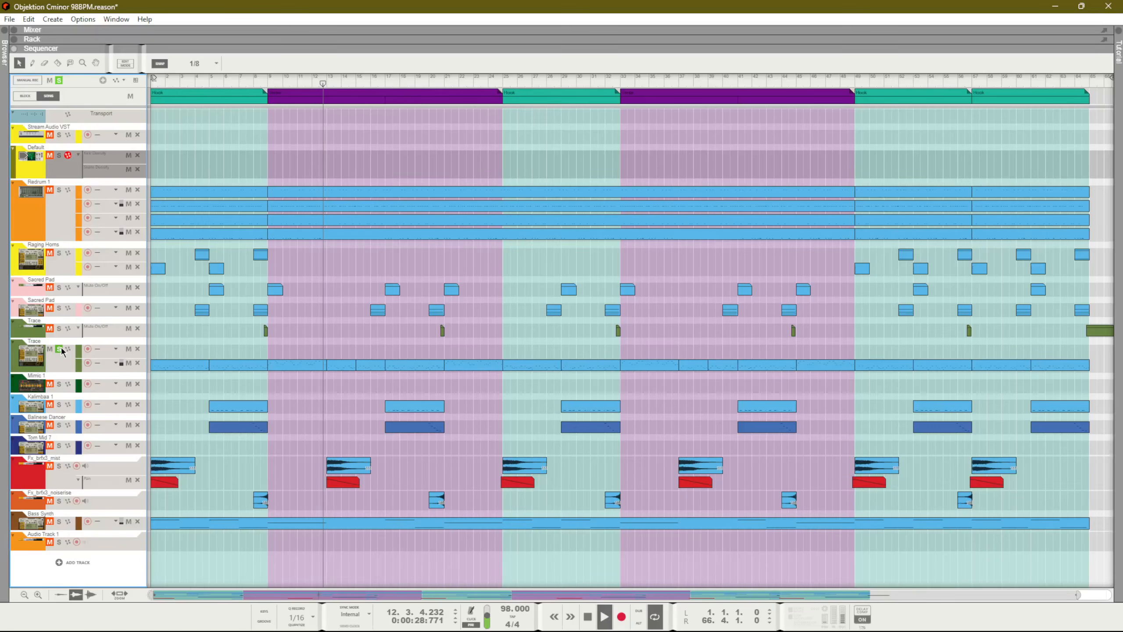
left_click(60, 350)
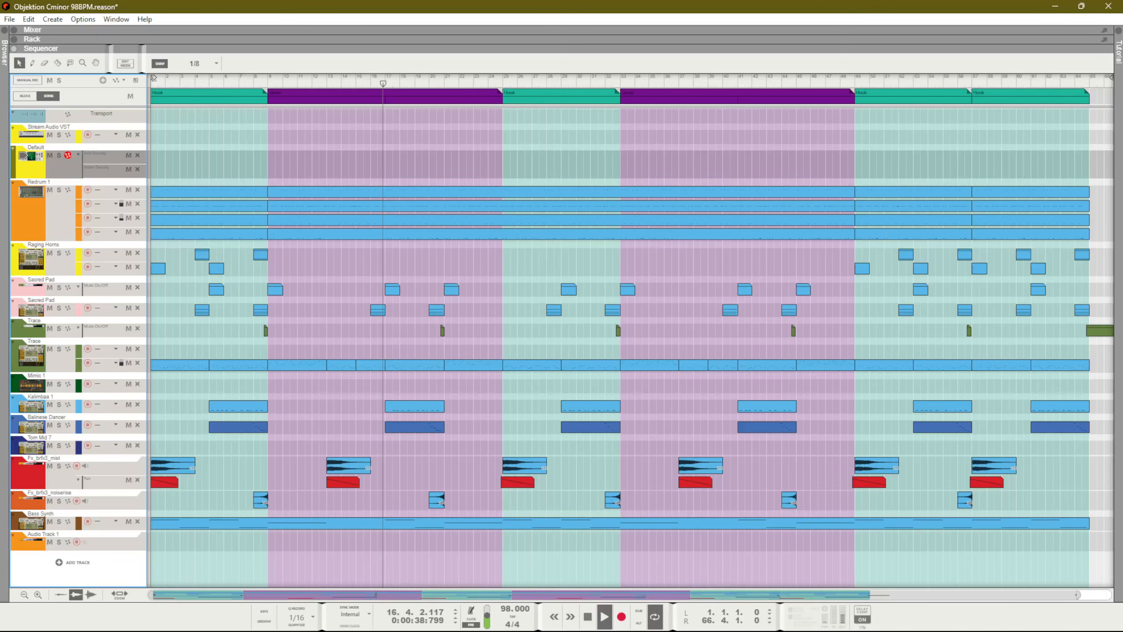
key("space")
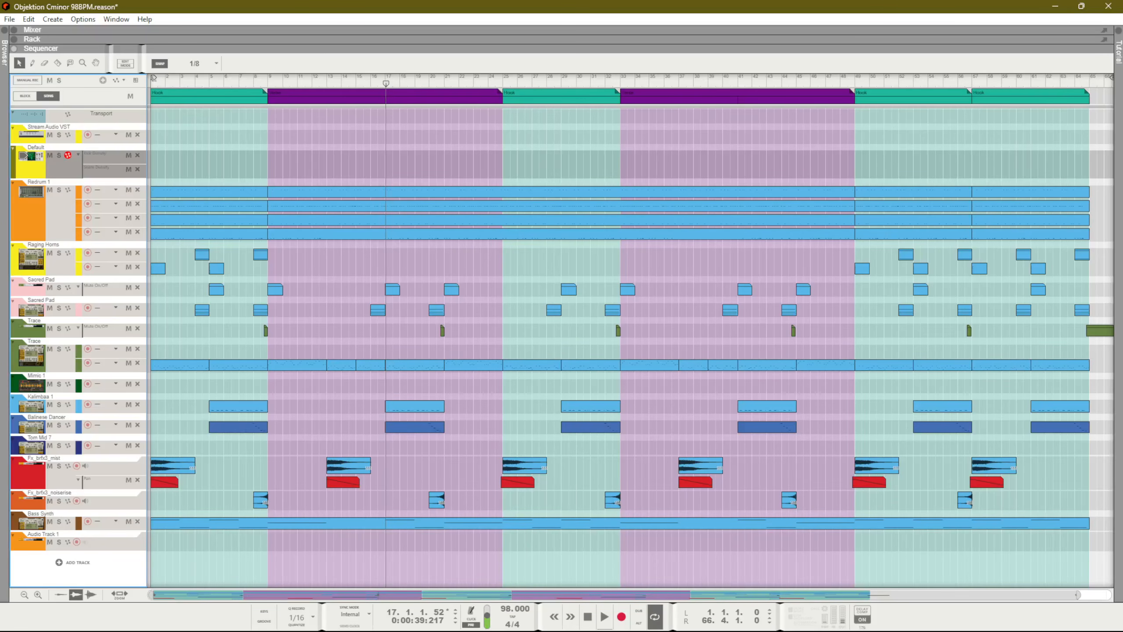